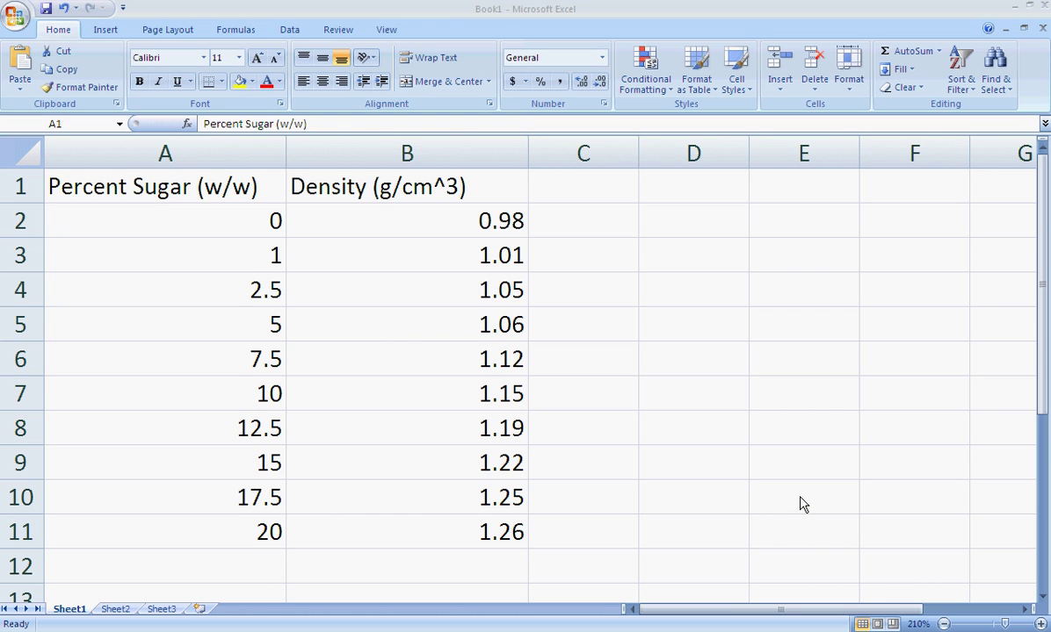
# Step: Select the Percent Sugar and Density columns, then append '.00' to the value in cell A3
pyautogui.click(387, 8)
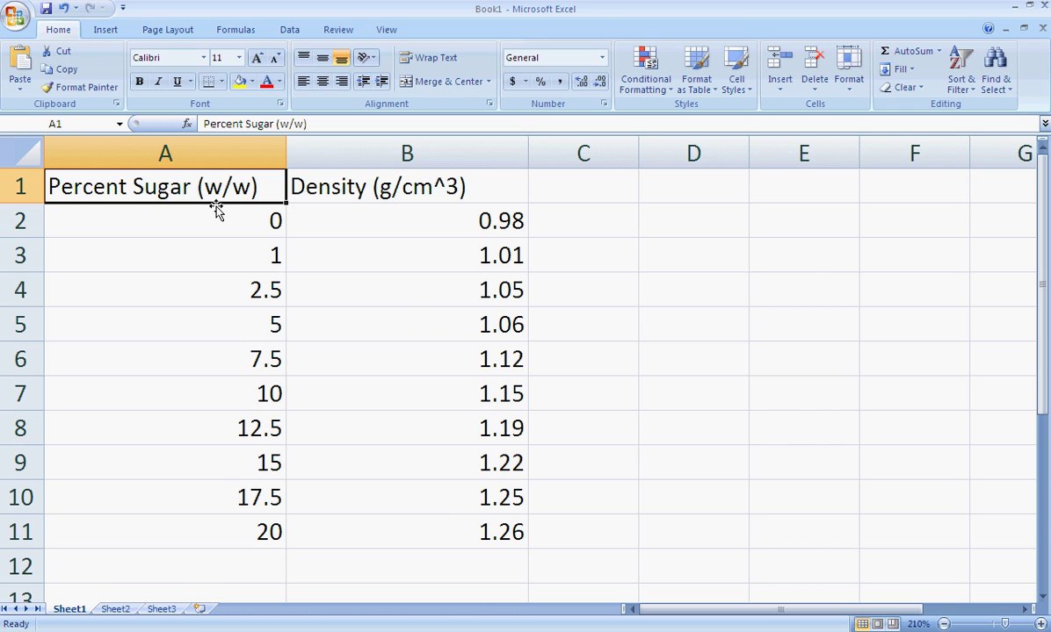
pyautogui.moveTo(209, 195); pyautogui.dragTo(243, 530)
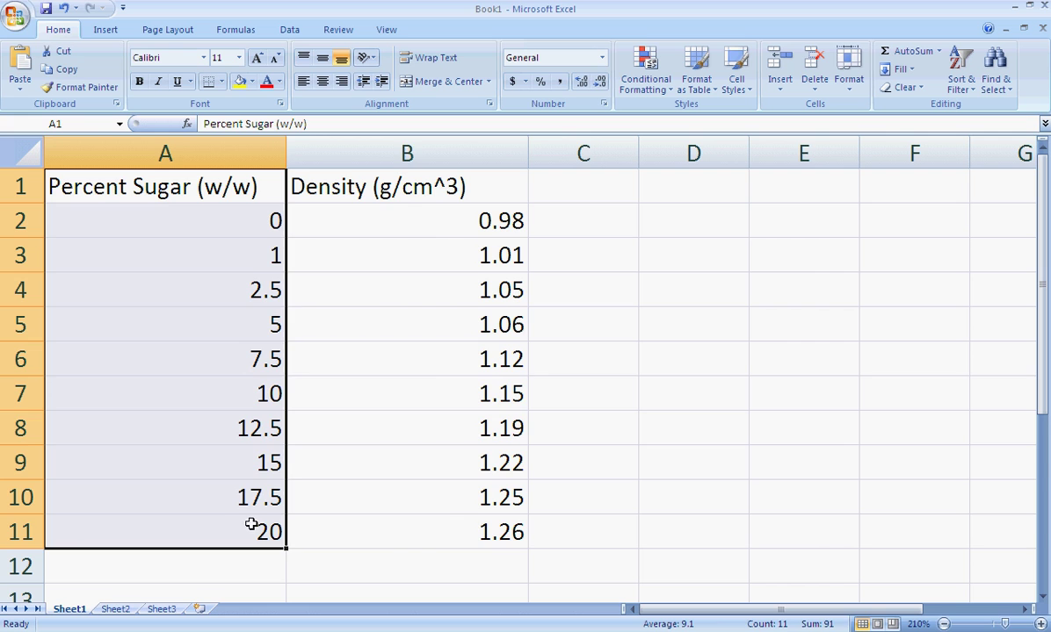
pyautogui.moveTo(403, 185); pyautogui.dragTo(490, 536)
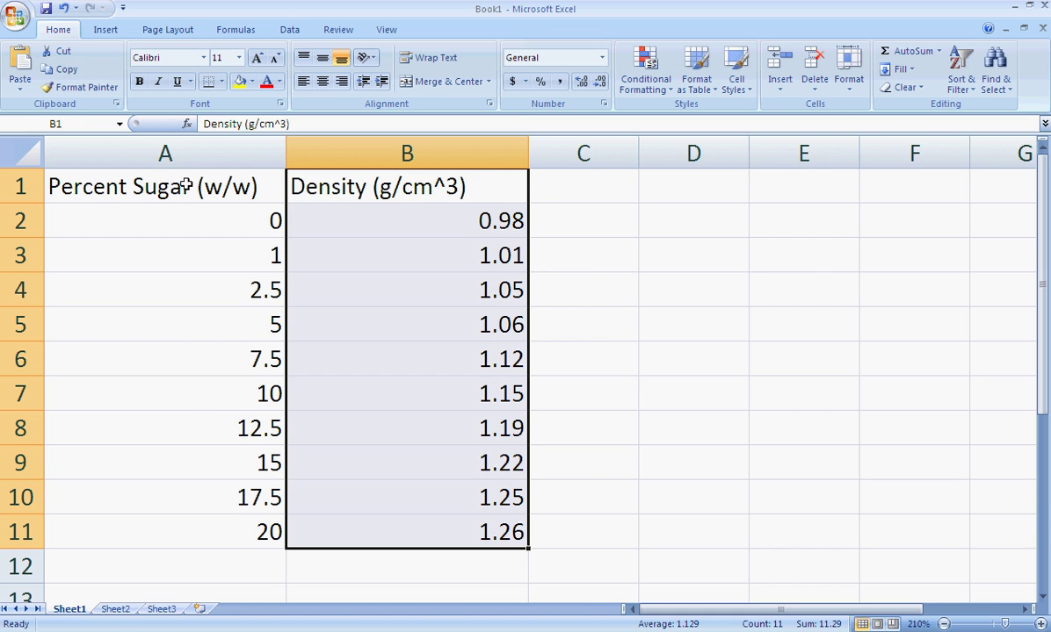
pyautogui.moveTo(185, 186); pyautogui.dragTo(218, 537)
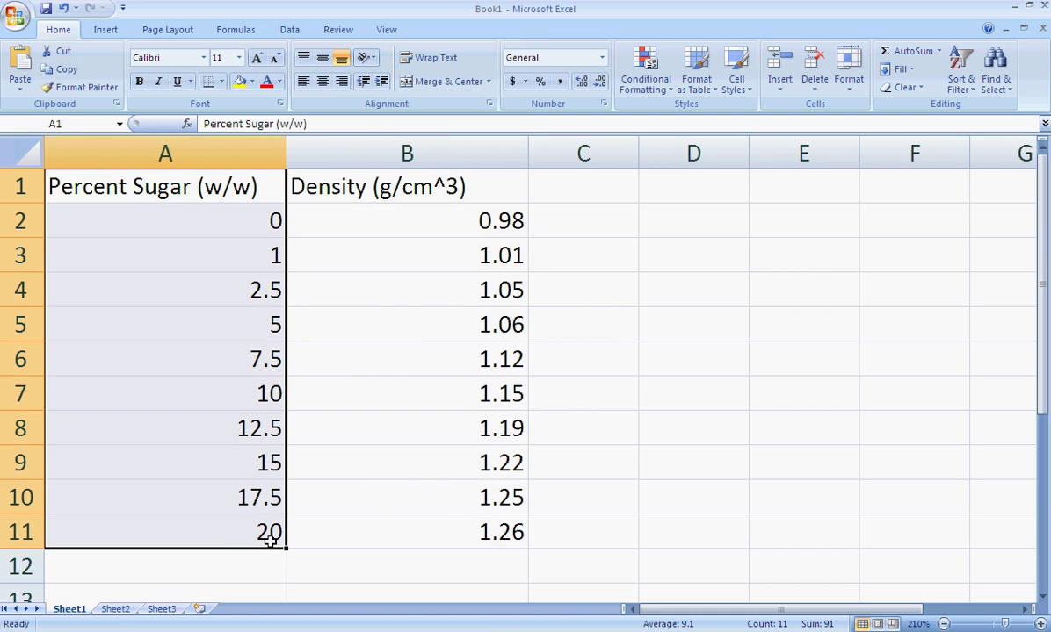
pyautogui.click(248, 217)
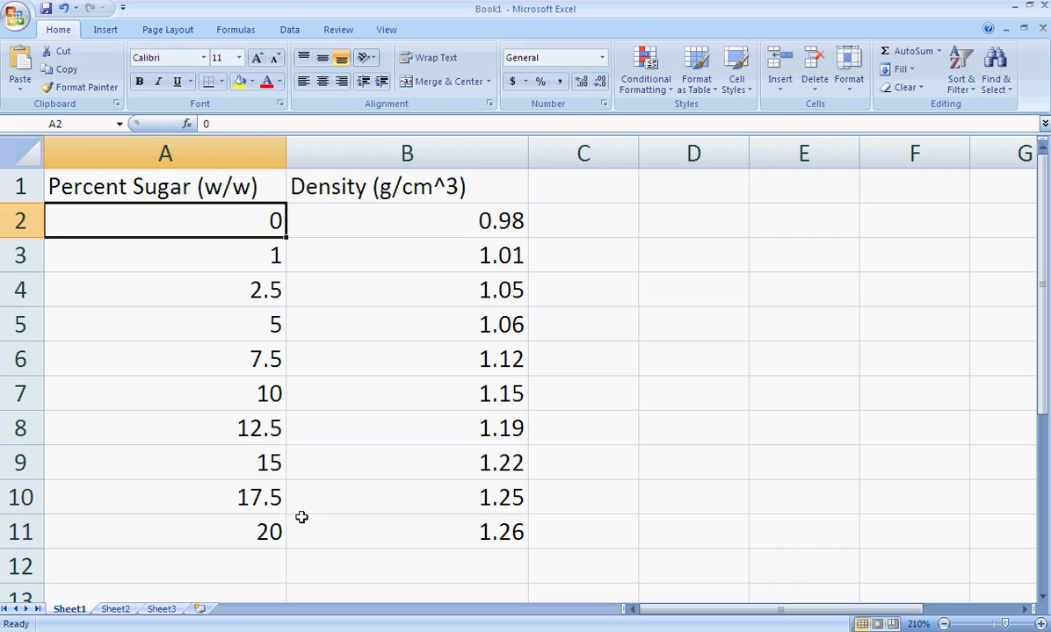
pyautogui.click(258, 269)
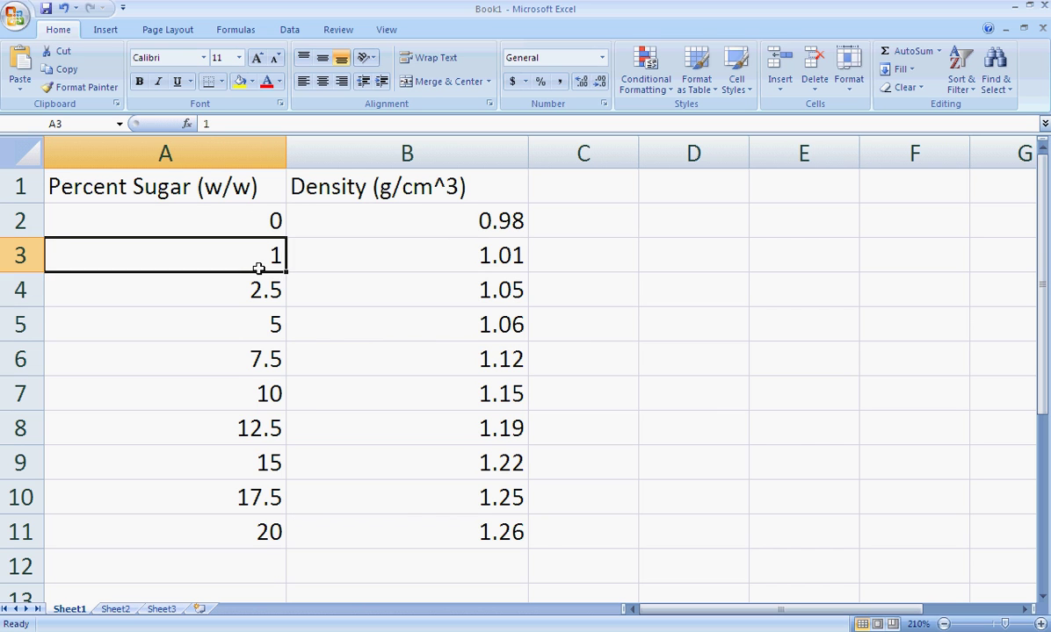
pyautogui.doubleClick(258, 268)
pyautogui.write('.00')
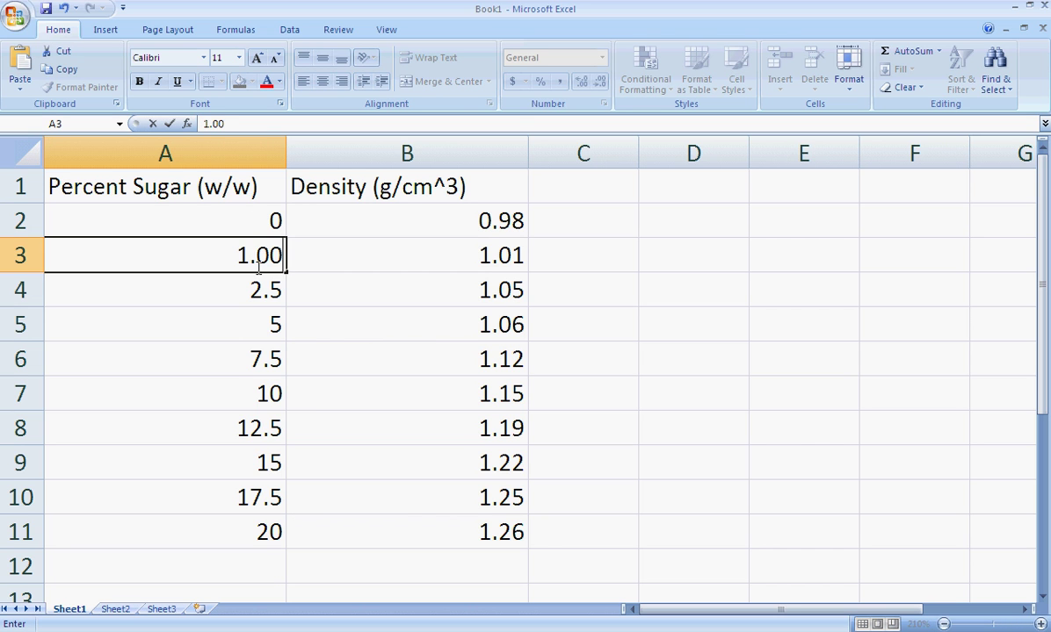
pyautogui.press('Return')
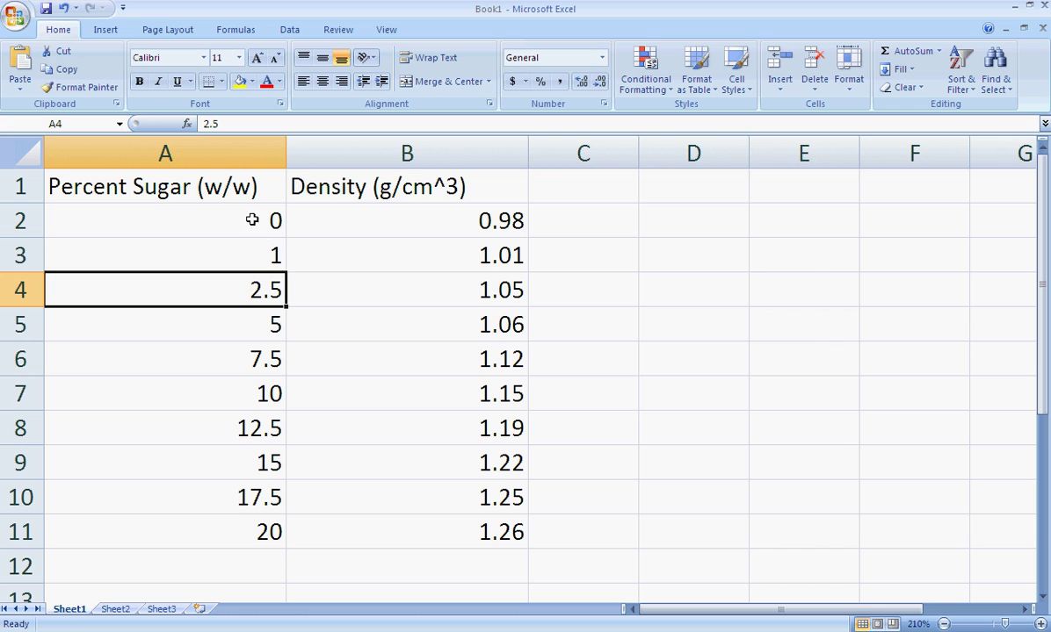
# Step: Format A2:A11 as Number with 2 decimal places so values read 0.00 to 20.00
pyautogui.moveTo(241, 220); pyautogui.dragTo(264, 538)
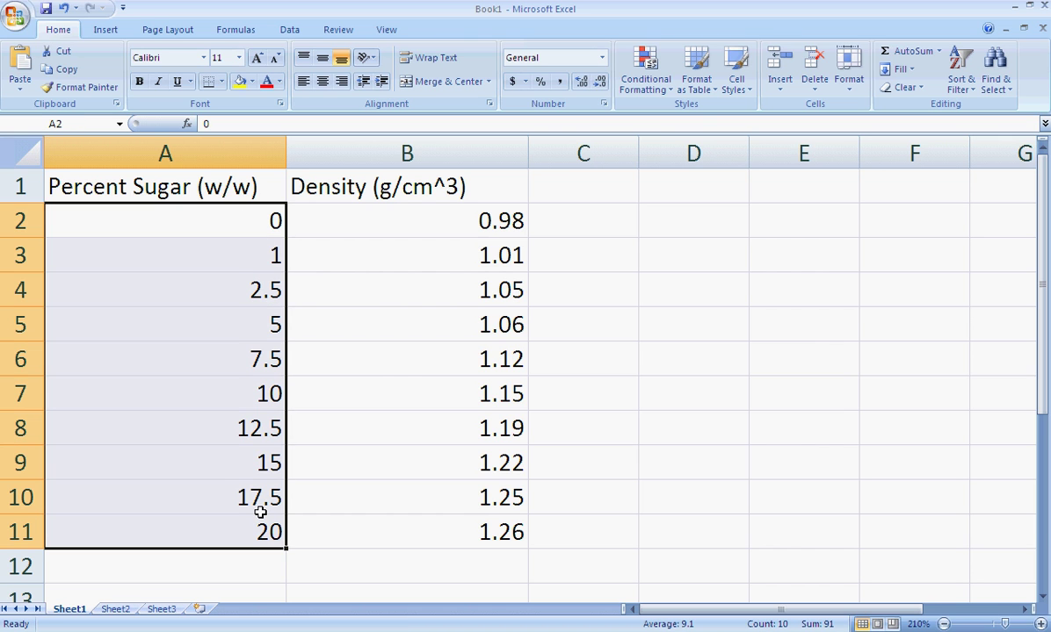
pyautogui.click(604, 104)
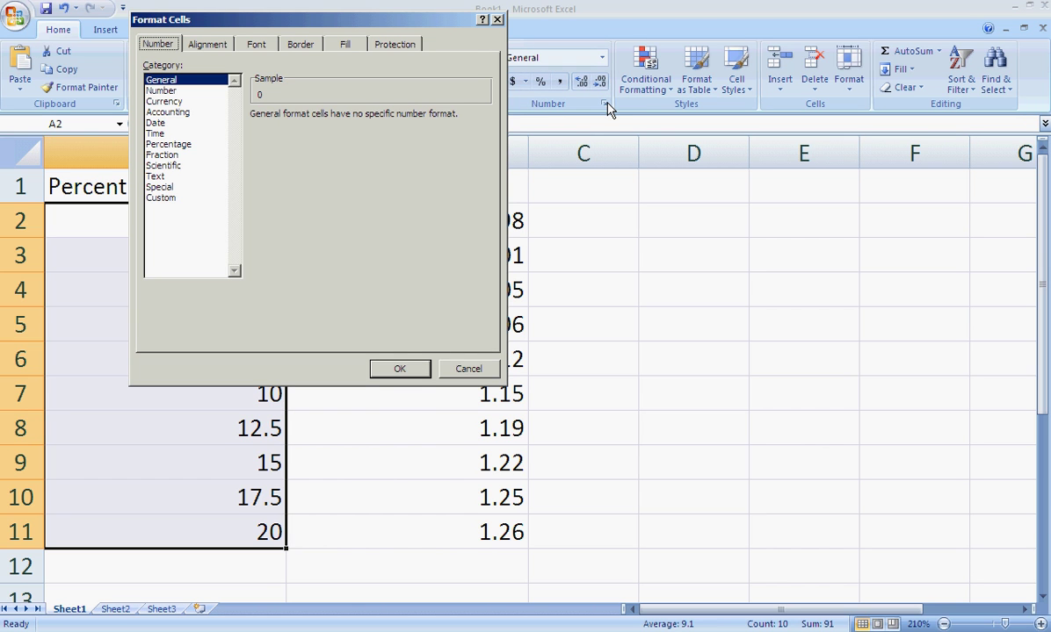
pyautogui.click(176, 90)
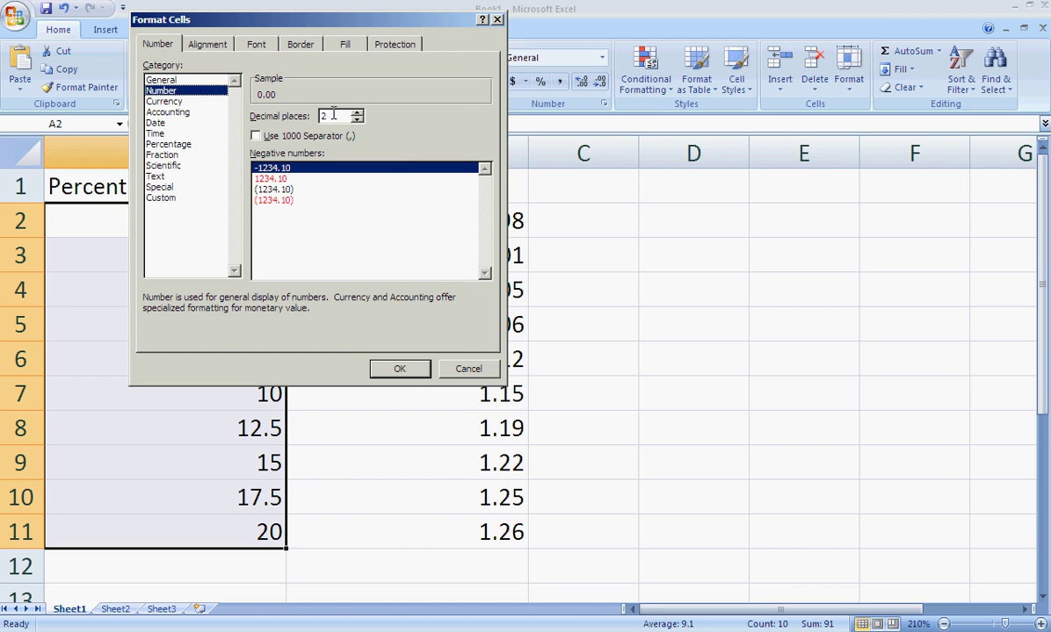
pyautogui.click(407, 370)
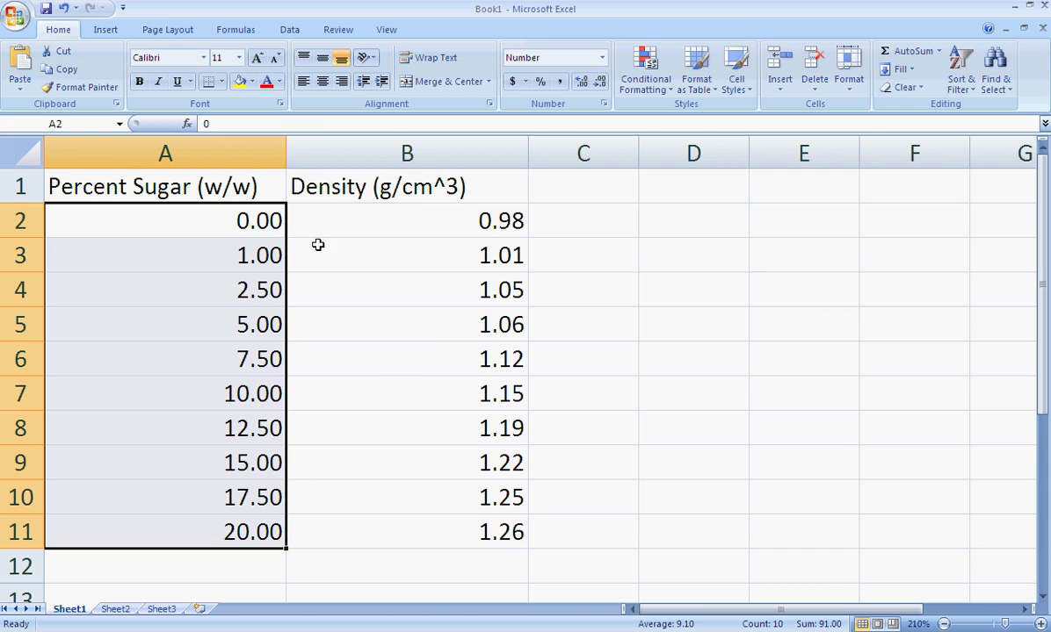
pyautogui.click(245, 223)
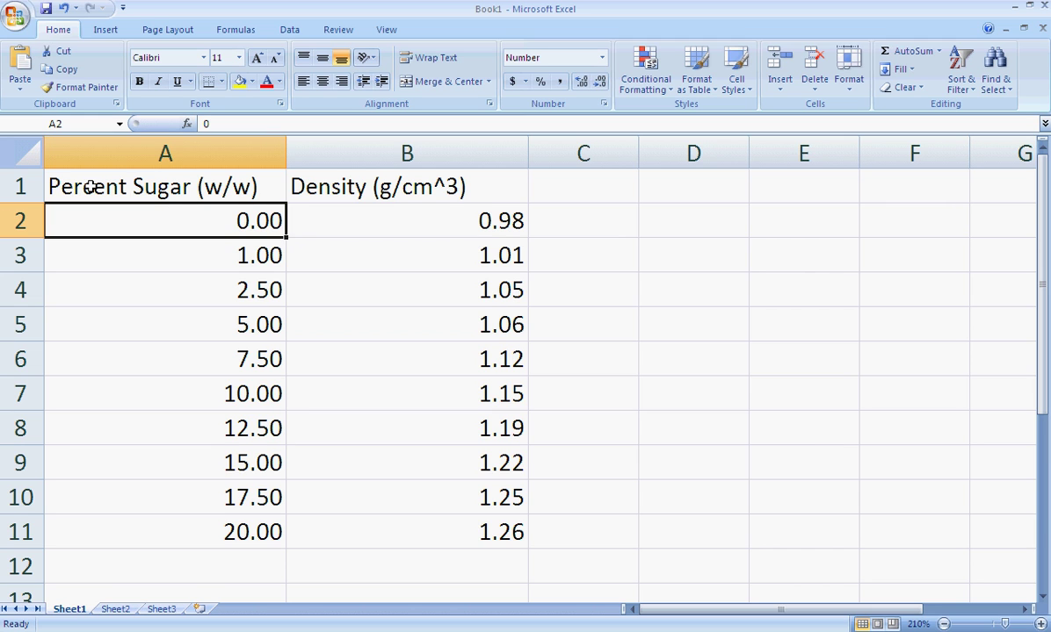
# Step: Select A2:B11 and insert a Scatter with Only Markers chart
pyautogui.click(243, 190)
pyautogui.click(355, 179)
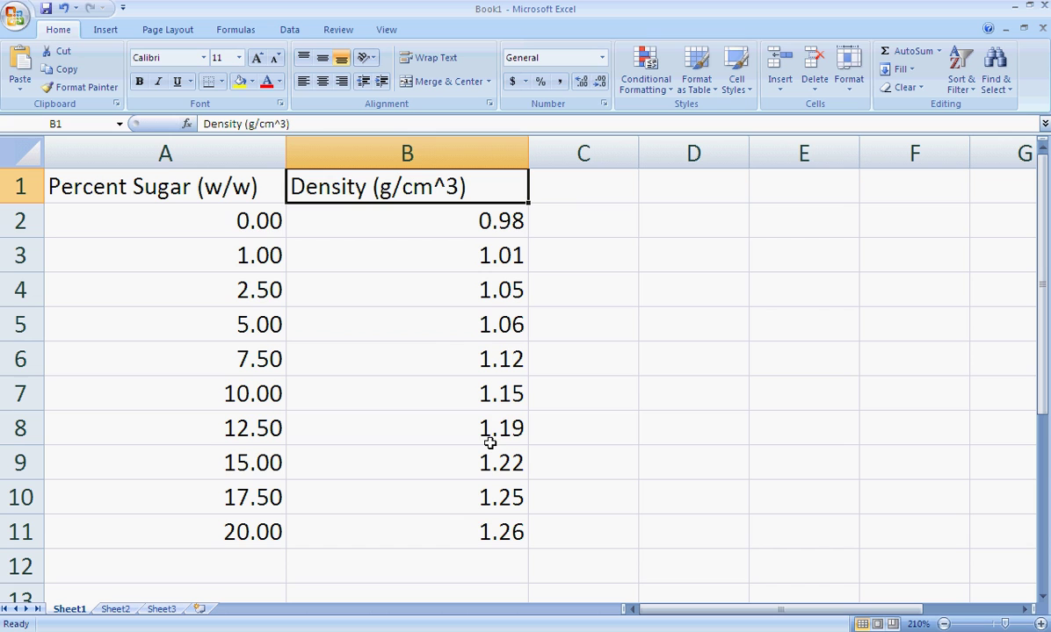
pyautogui.moveTo(244, 223); pyautogui.dragTo(451, 532)
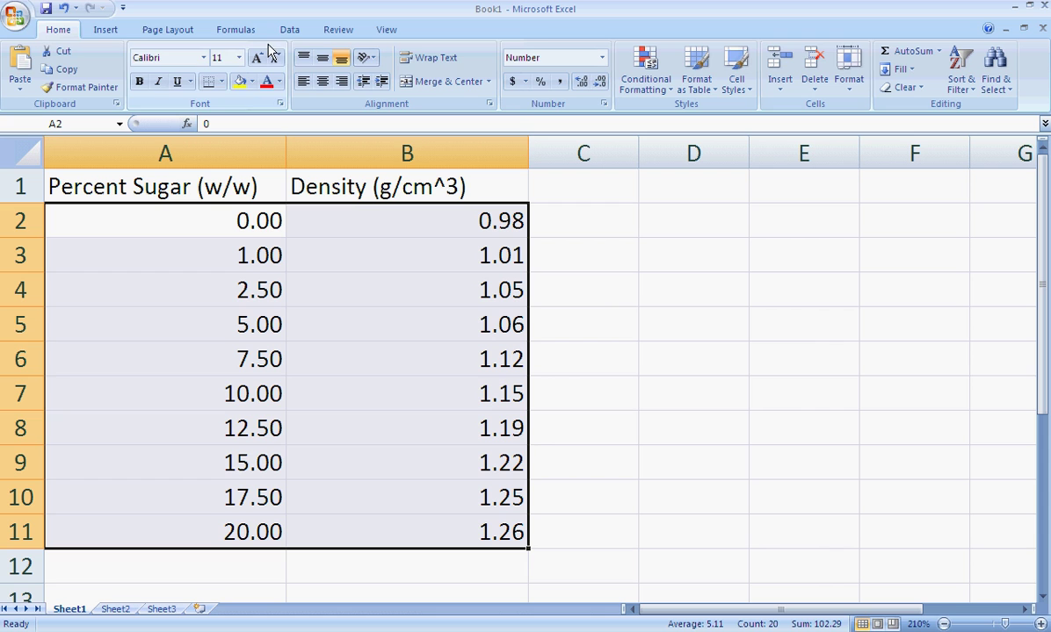
pyautogui.click(104, 32)
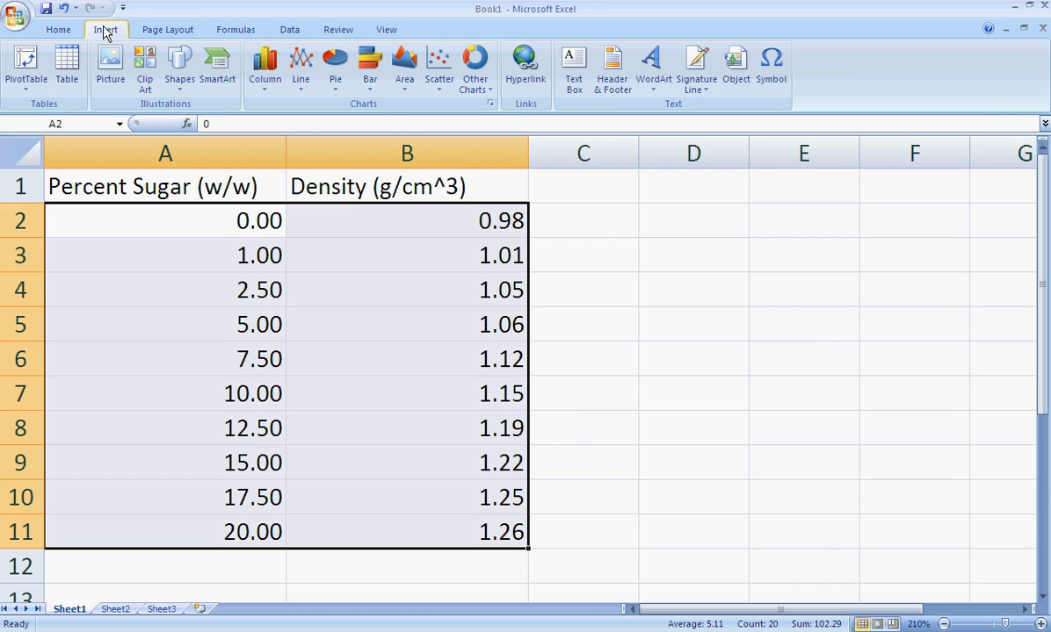
pyautogui.click(439, 70)
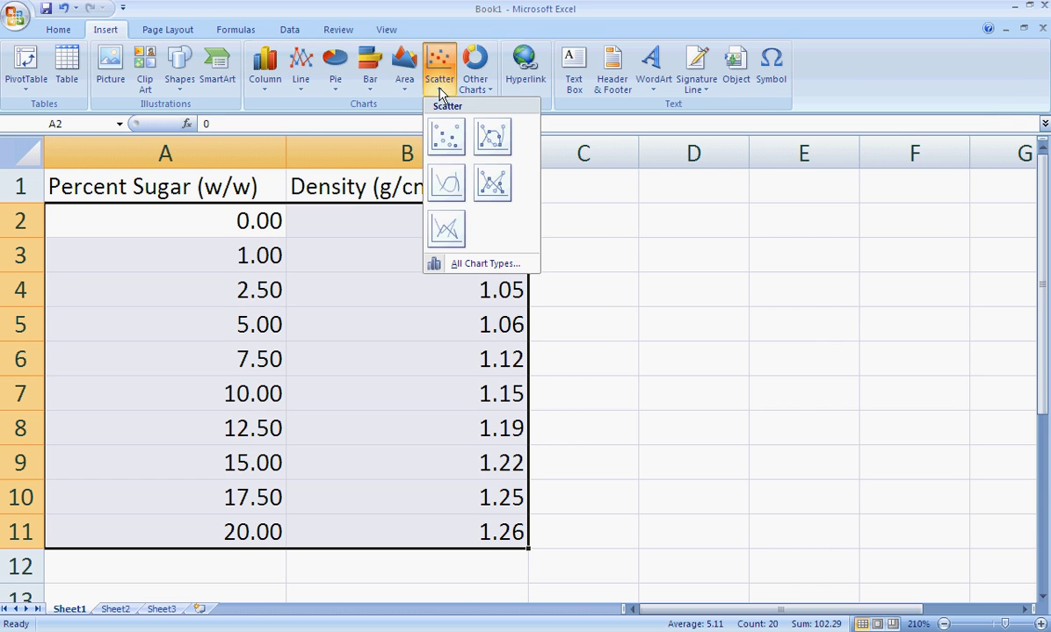
pyautogui.click(448, 138)
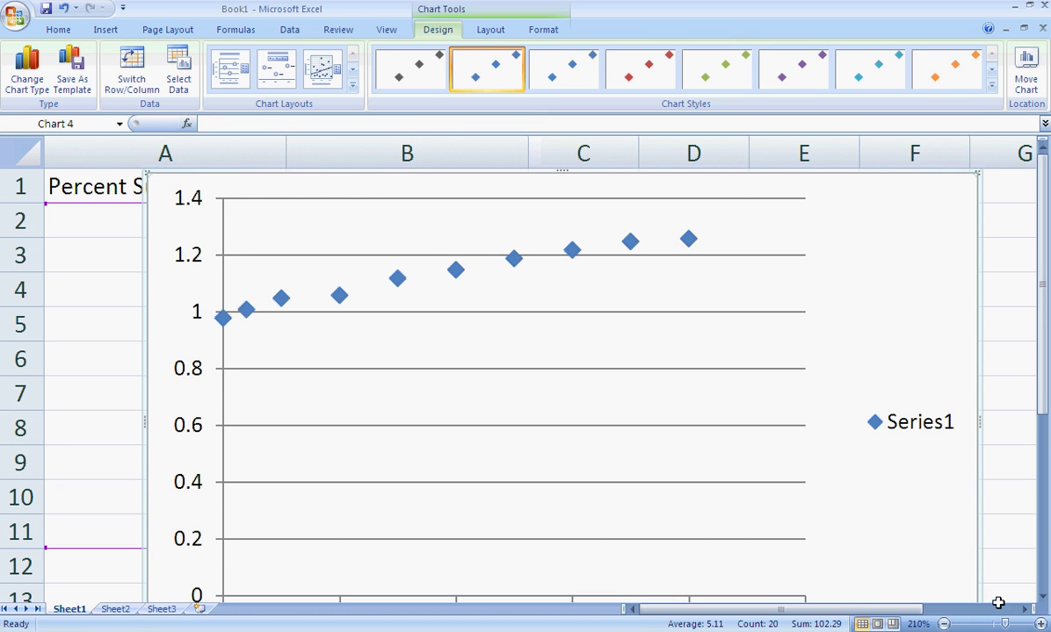
# Step: Move the scatter chart to a new sheet named Chart3, then return to Sheet1
pyautogui.click(944, 624)
pyautogui.click(943, 624)
pyautogui.click(943, 624)
pyautogui.click(944, 624)
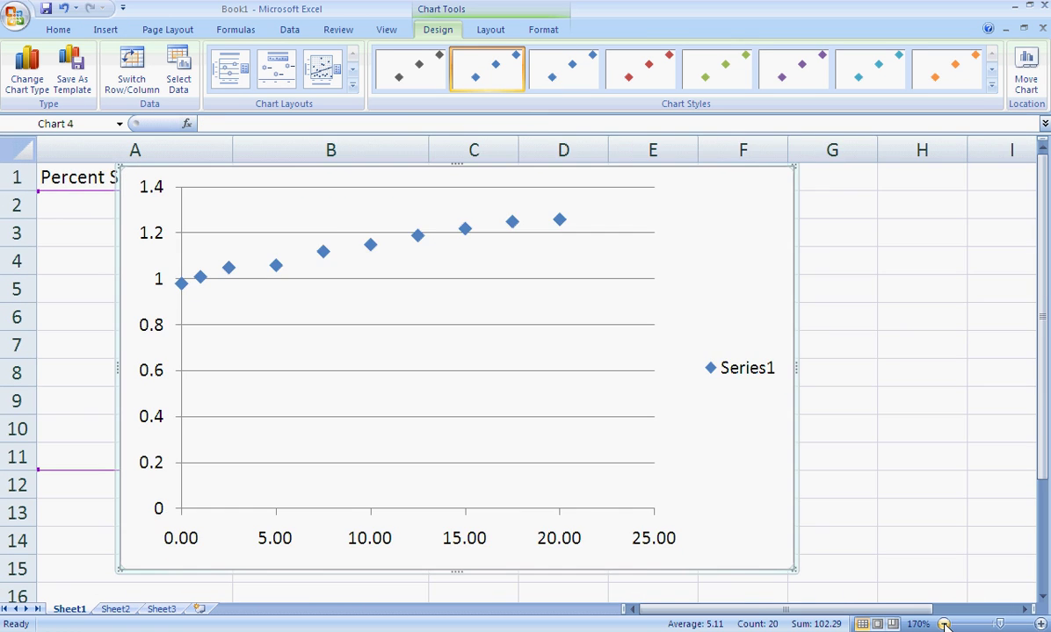
pyautogui.click(943, 624)
pyautogui.click(943, 624)
pyautogui.click(944, 624)
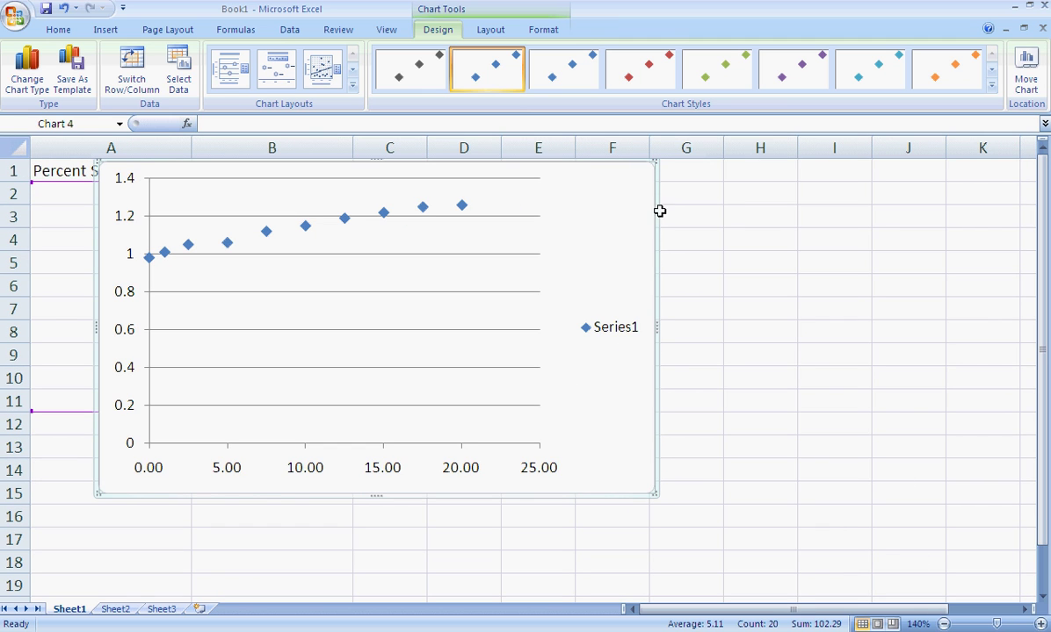
pyautogui.rightClick(597, 219)
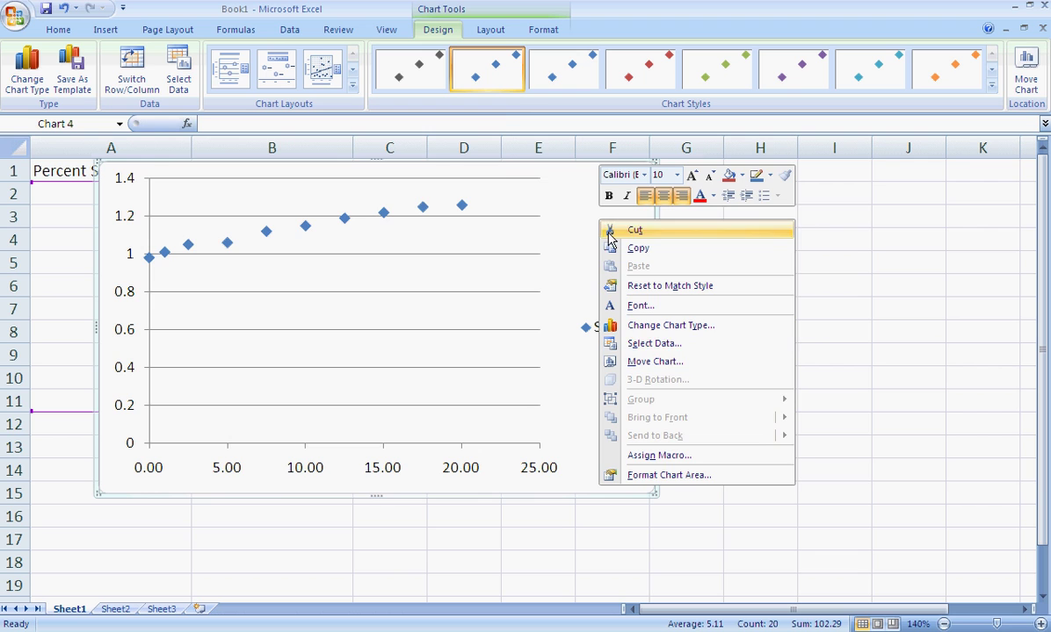
pyautogui.click(655, 362)
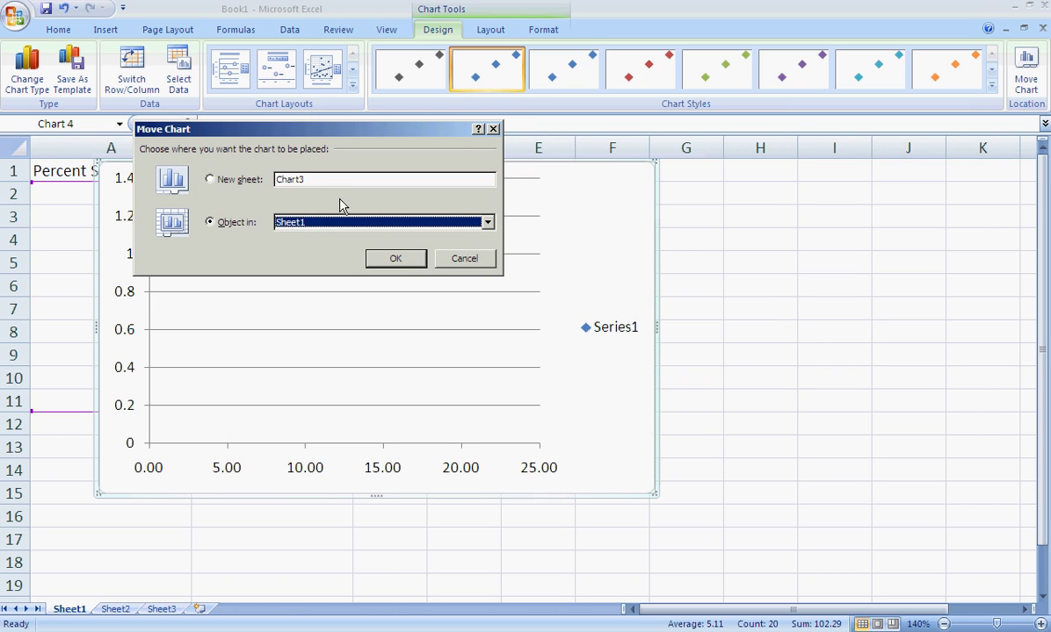
pyautogui.click(210, 180)
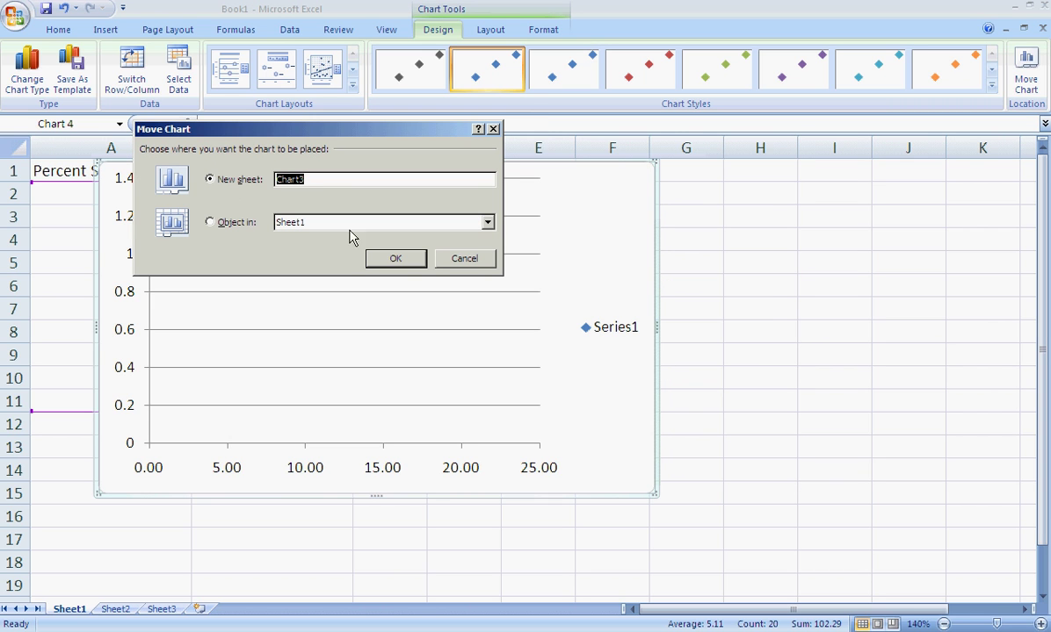
pyautogui.click(397, 262)
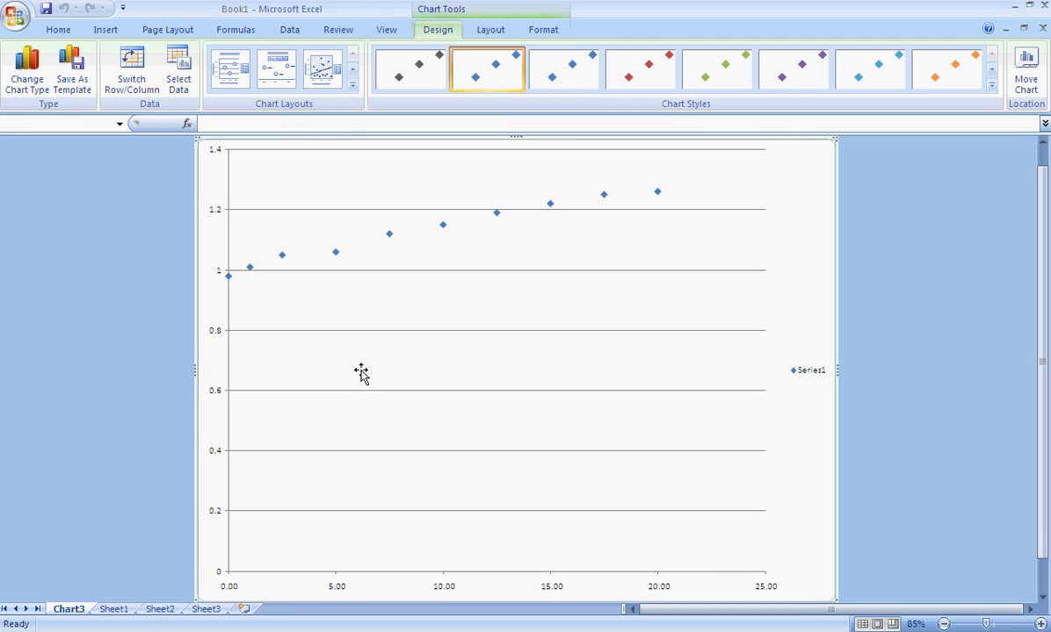
pyautogui.click(115, 612)
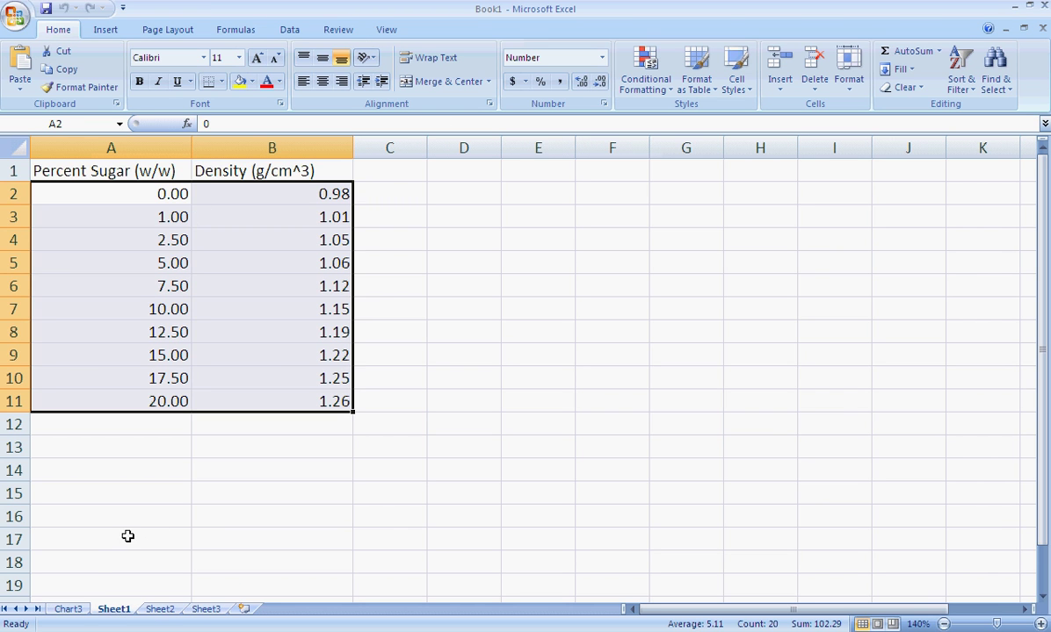
# Step: On the Chart3 sheet, set the chart legend to None
pyautogui.click(68, 610)
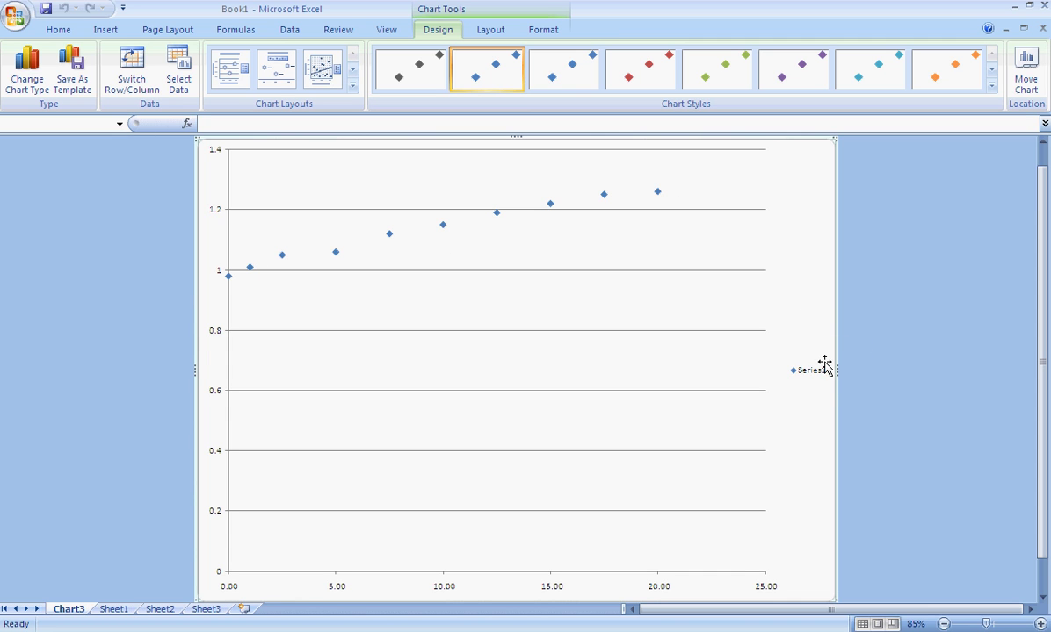
pyautogui.click(491, 29)
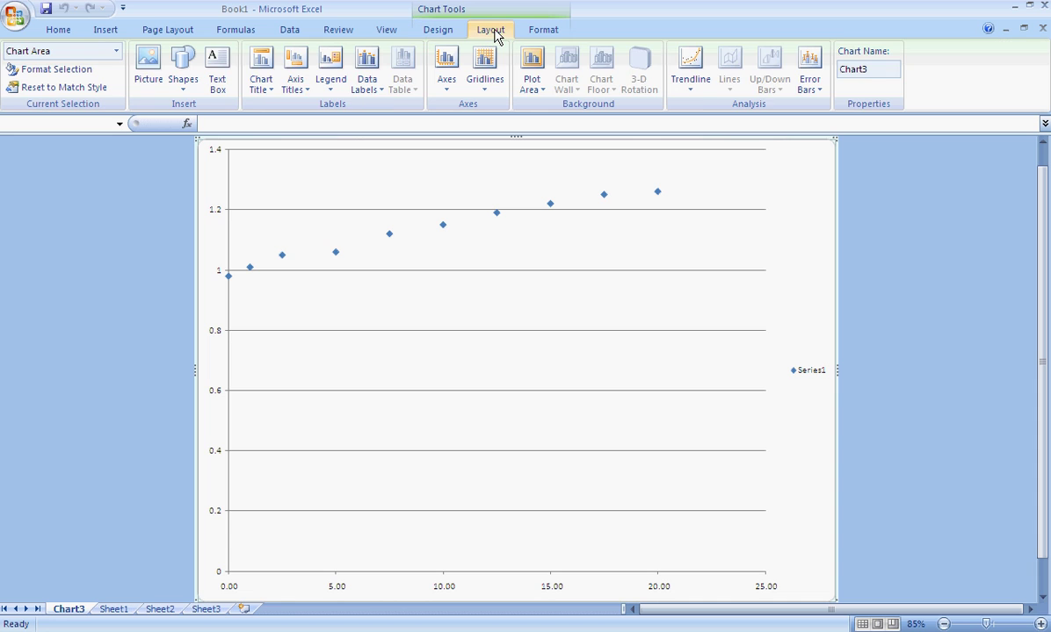
pyautogui.click(331, 77)
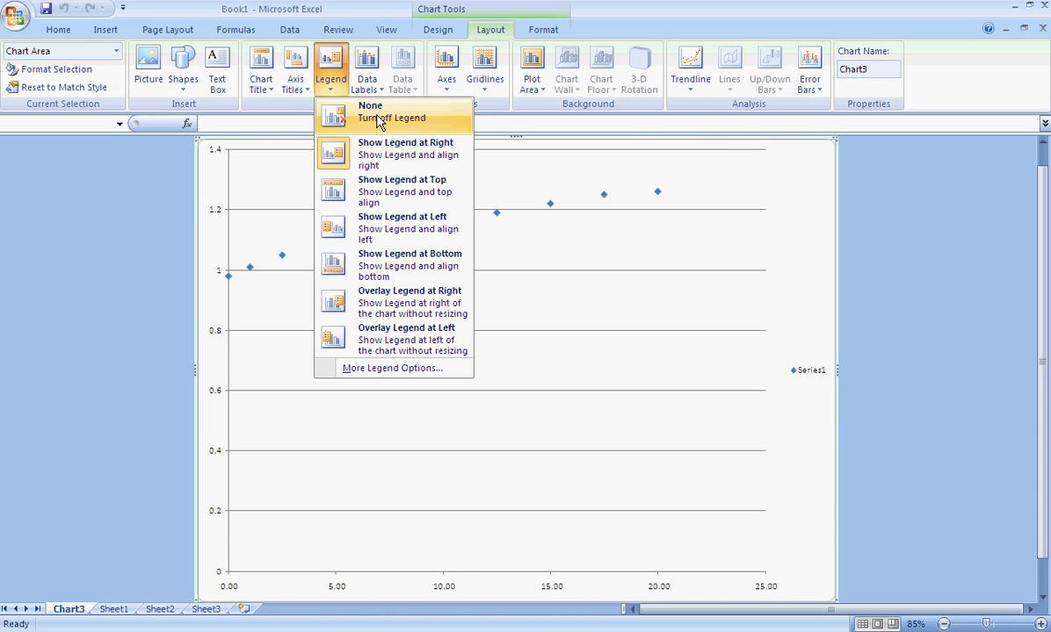
pyautogui.click(378, 121)
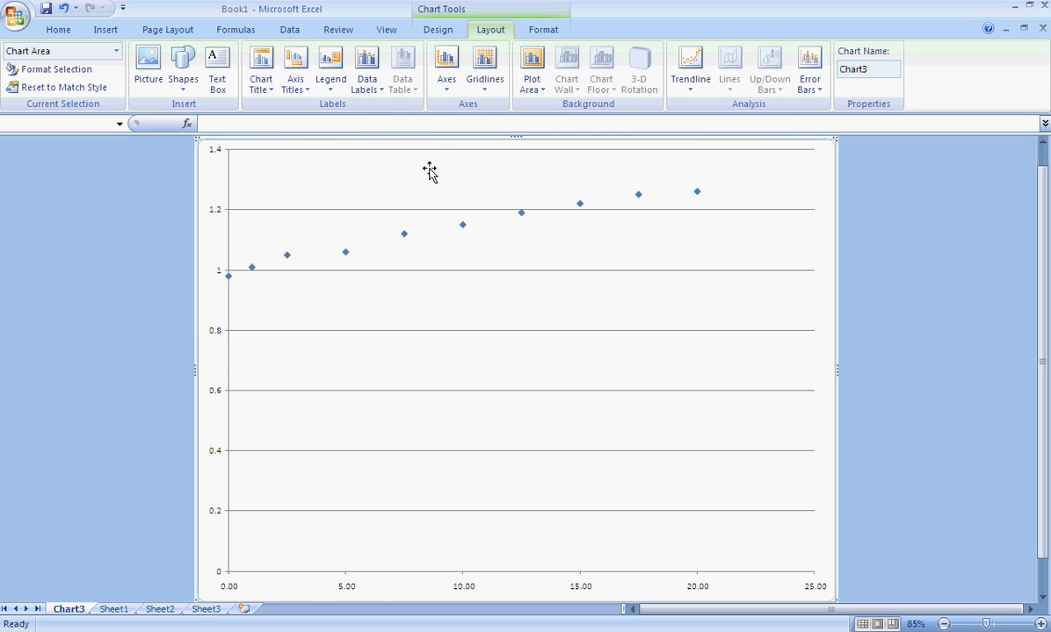
# Step: Add an above-chart title reading 'Graph #1: Calibration Curve'
pyautogui.click(269, 93)
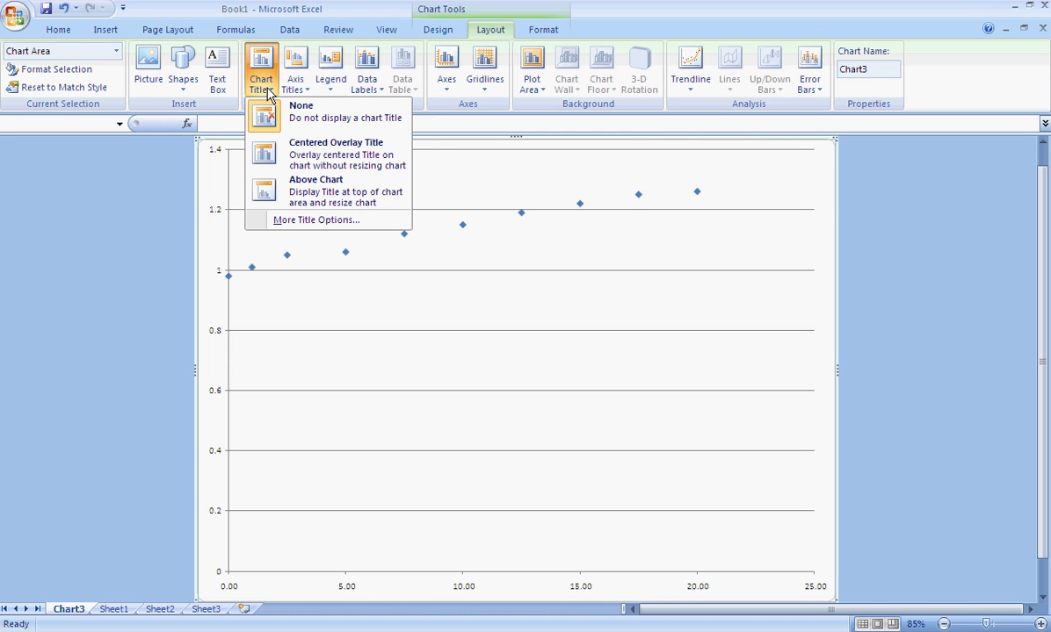
pyautogui.click(348, 195)
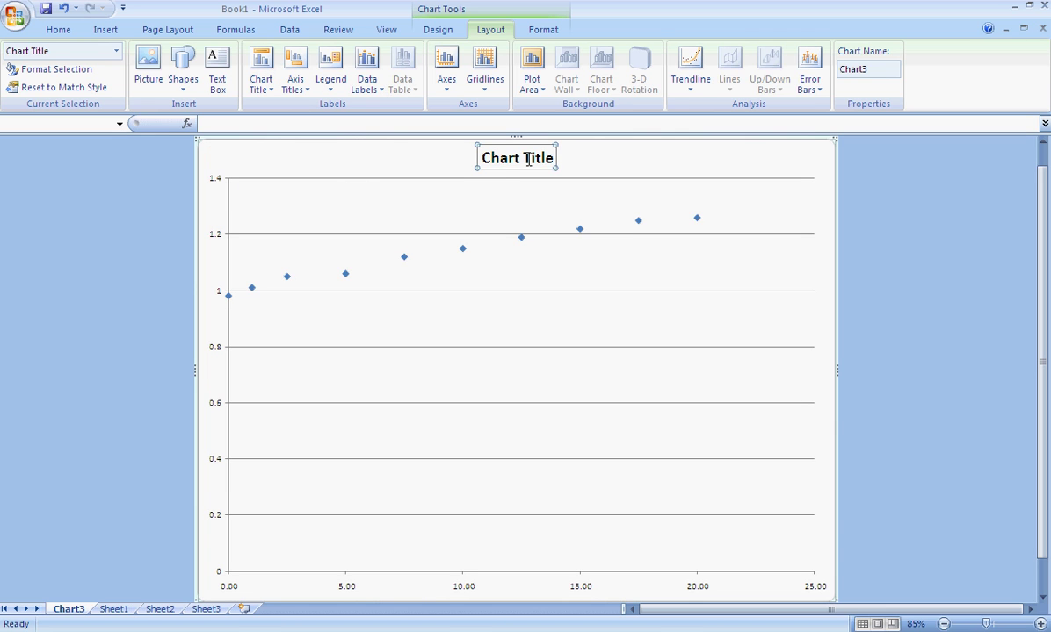
pyautogui.tripleClick(528, 158)
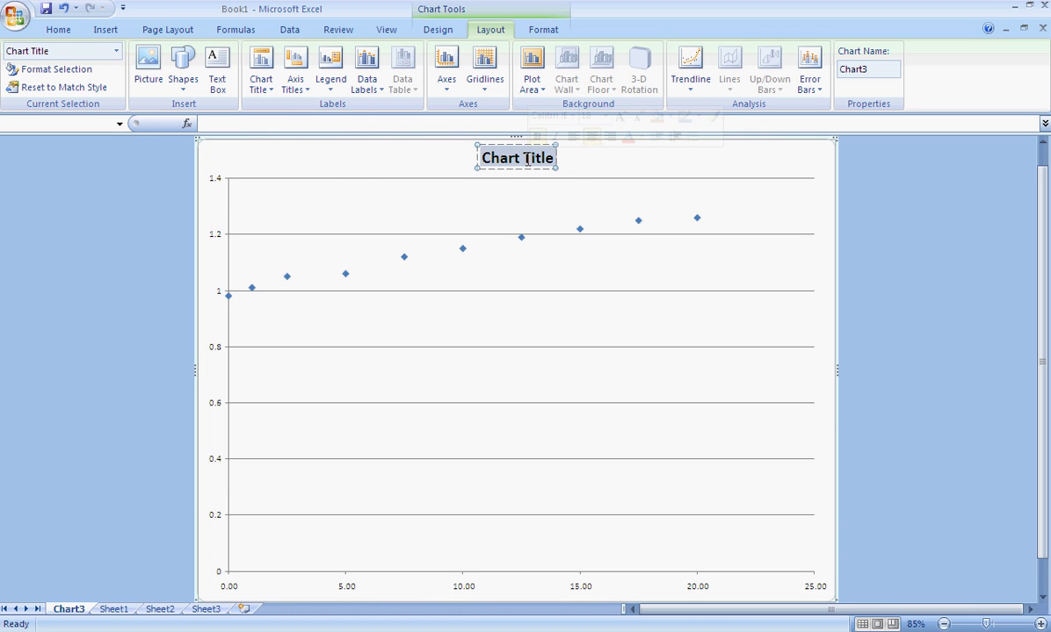
pyautogui.write('Gr')
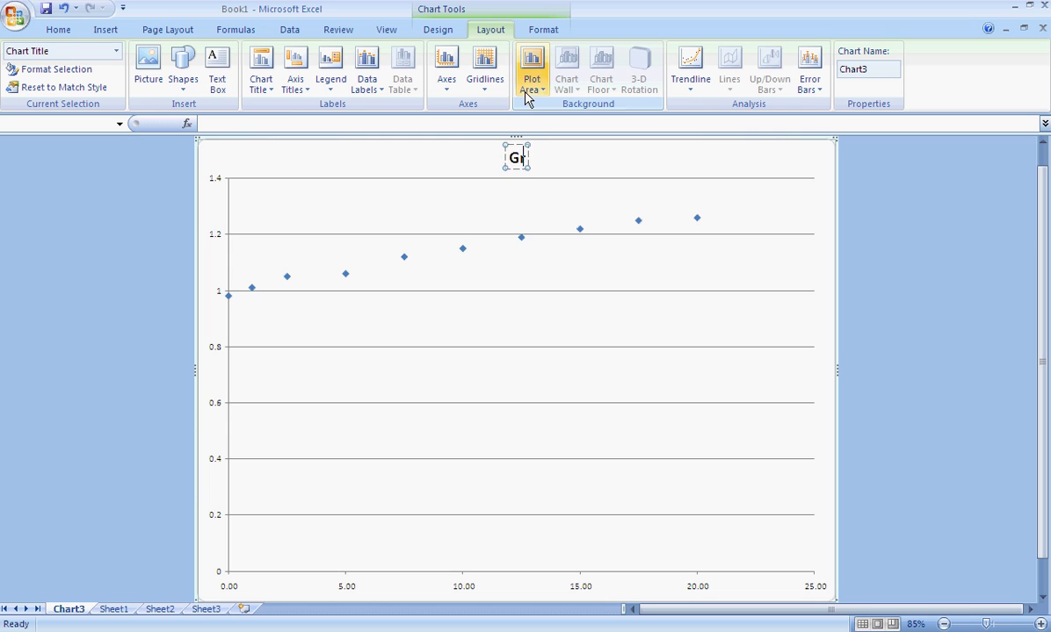
pyautogui.write('aph #1: C')
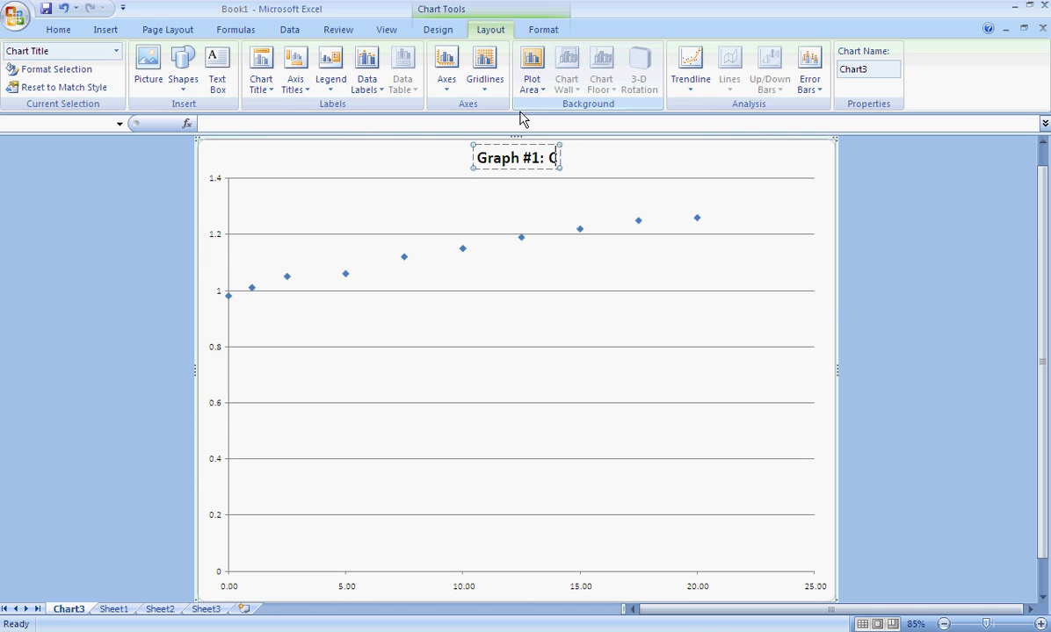
pyautogui.write('alibration Curve')
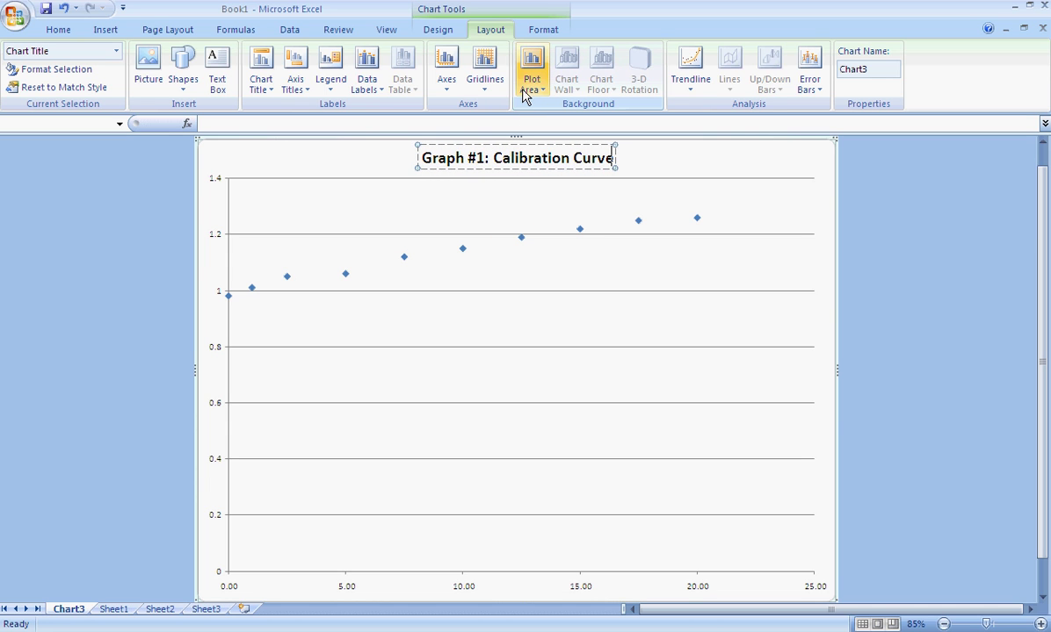
pyautogui.click(347, 166)
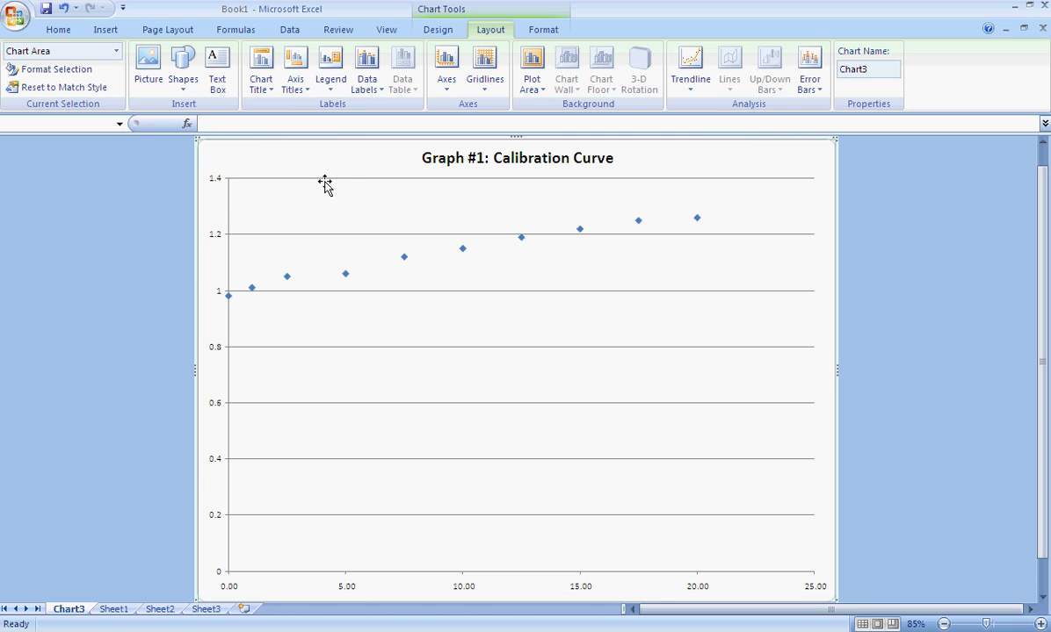
pyautogui.click(217, 242)
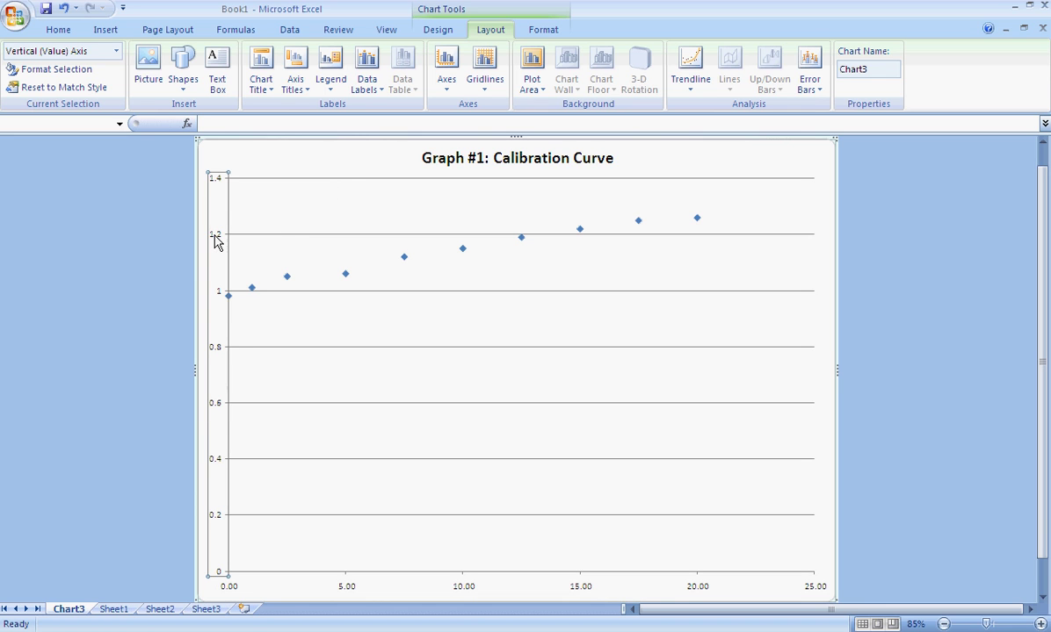
# Step: Set the font size of all chart text to 24 pt from the mini toolbar
pyautogui.rightClick(221, 189)
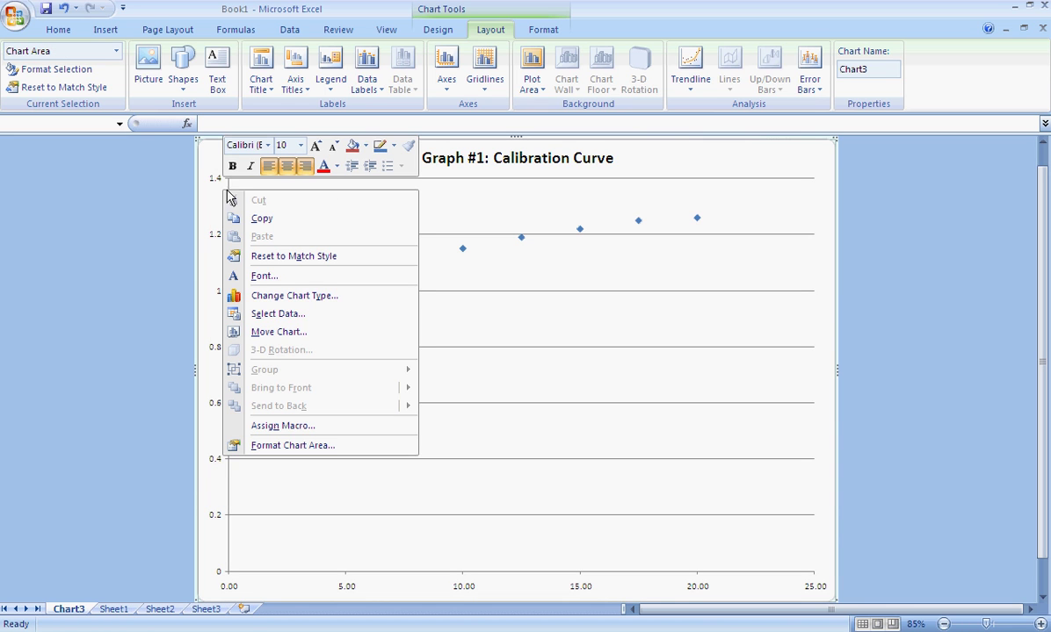
pyautogui.click(302, 151)
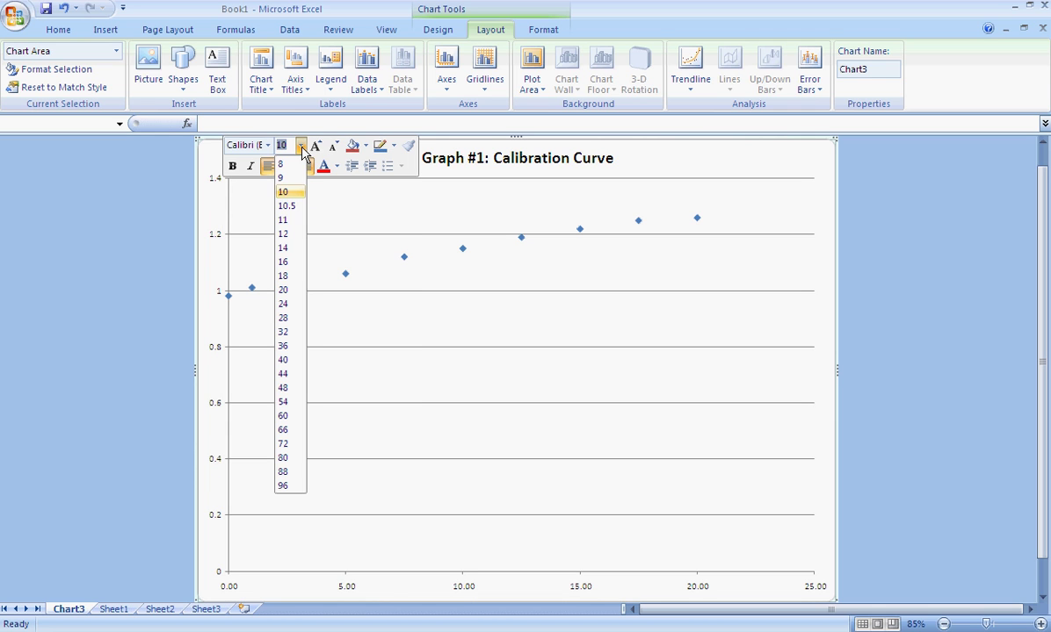
pyautogui.click(286, 304)
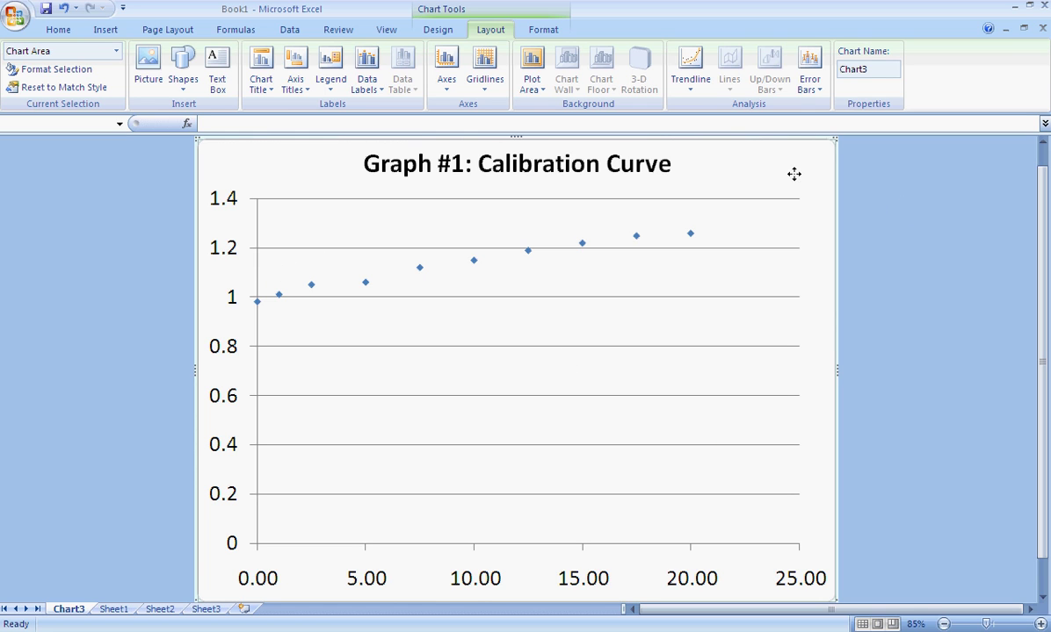
# Step: Add a Linear trendline to the data series and display its equation, y = 0.0142x + 1.0001
pyautogui.click(636, 238)
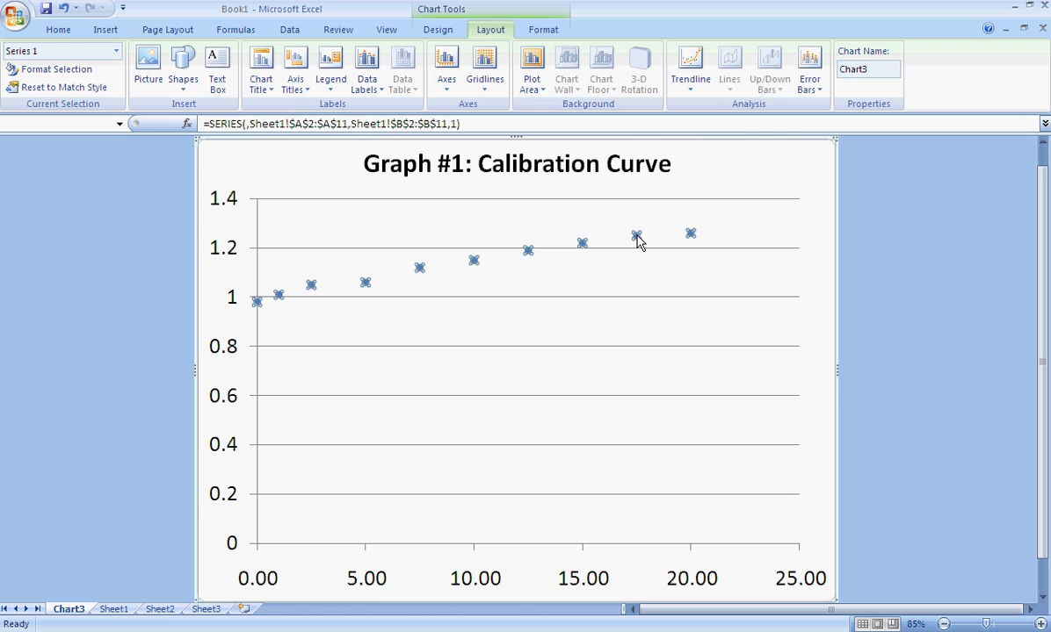
pyautogui.rightClick(475, 268)
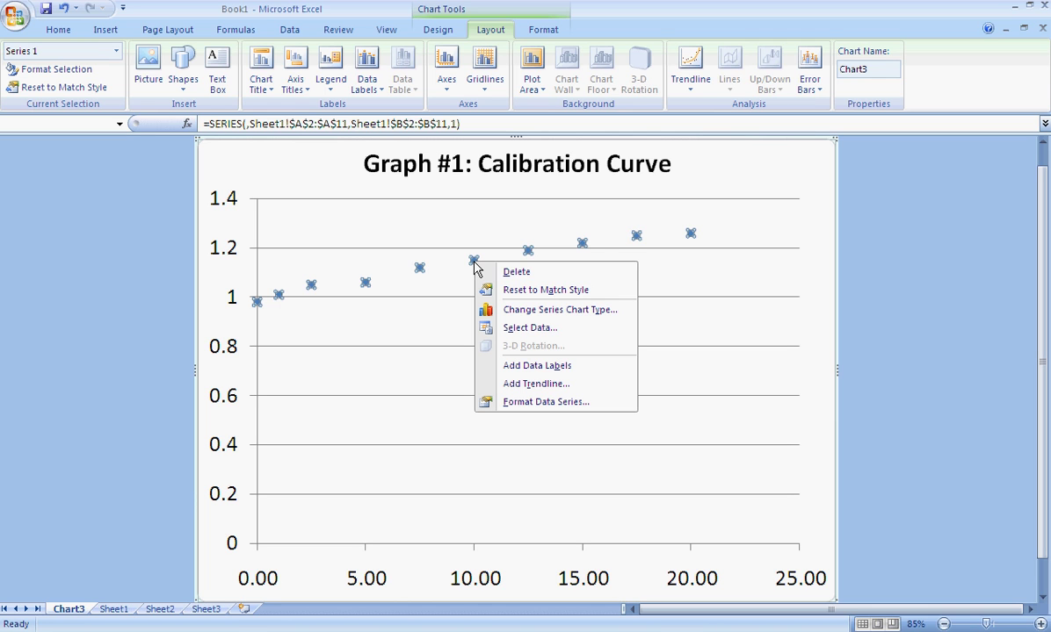
pyautogui.click(546, 387)
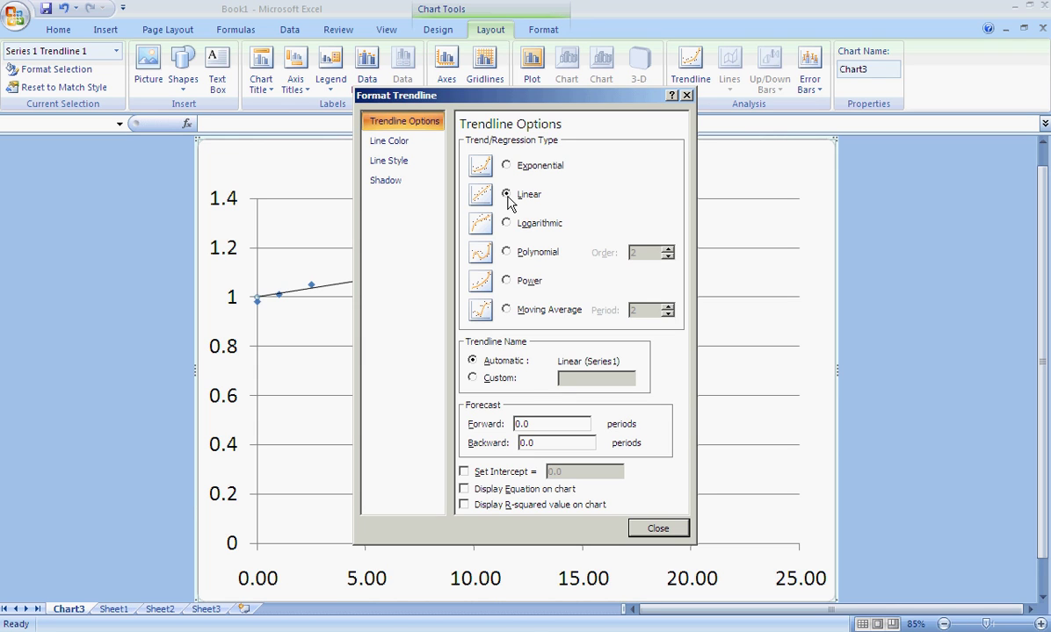
pyautogui.click(464, 489)
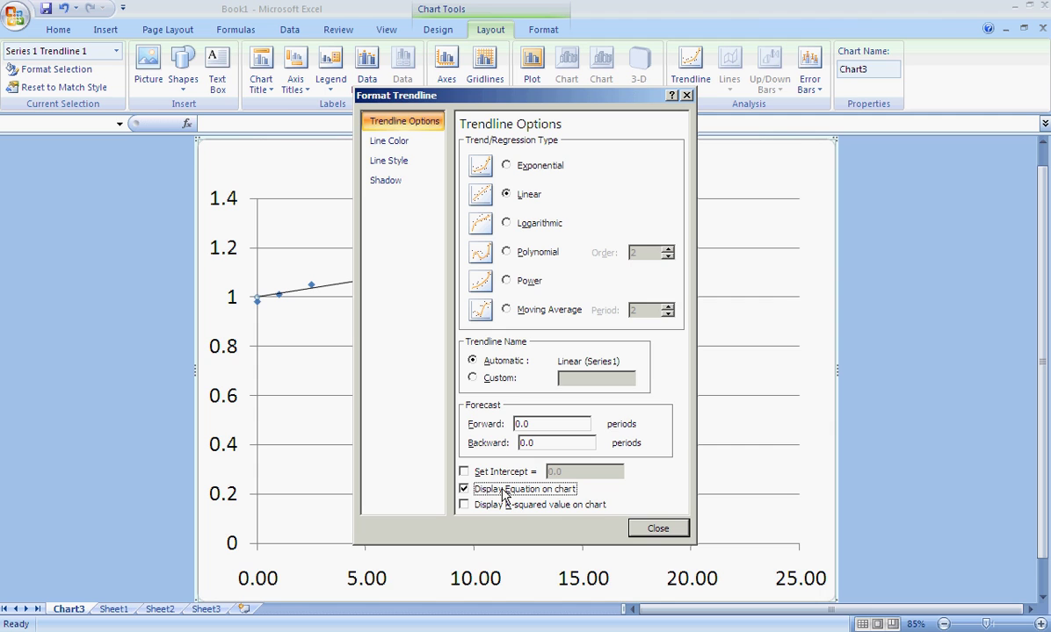
pyautogui.click(658, 528)
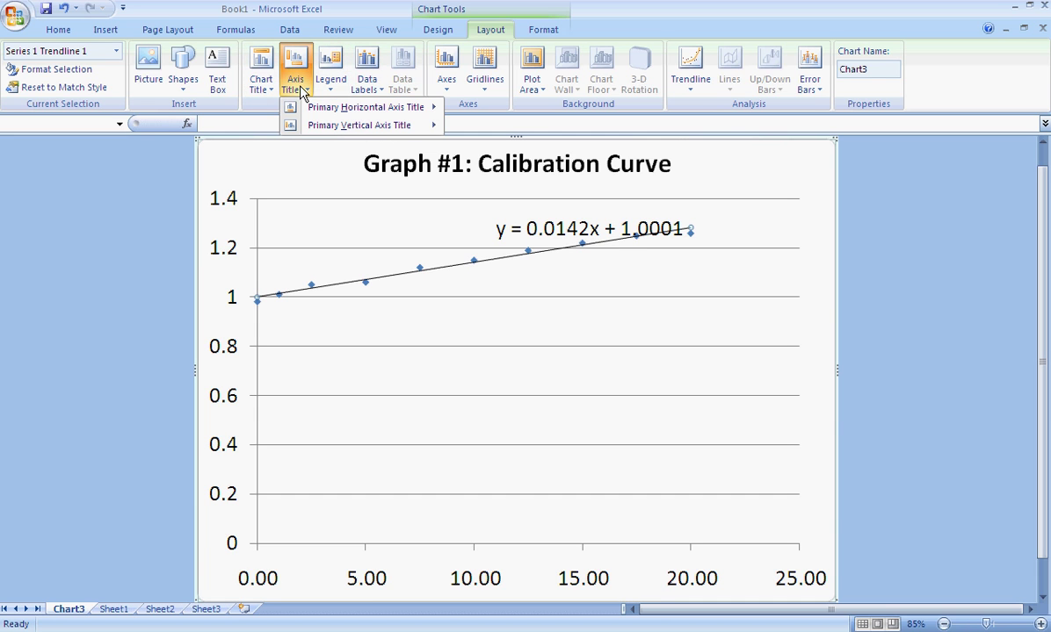
# Step: Add a horizontal axis title below the axis reading 'Percent Sugar (w/w)'
pyautogui.moveTo(391, 108)
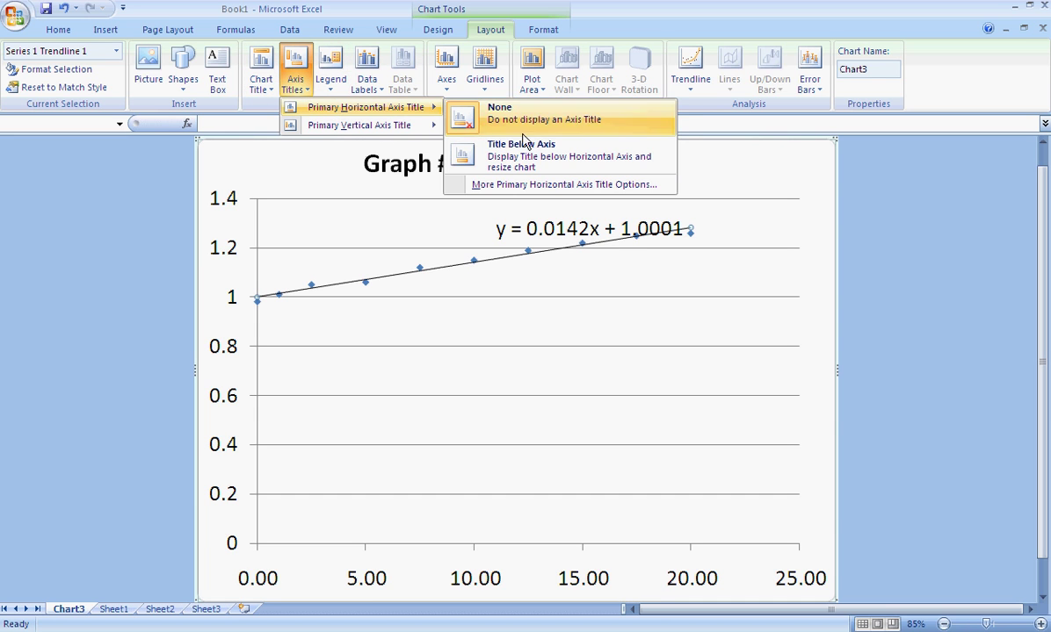
pyautogui.click(524, 161)
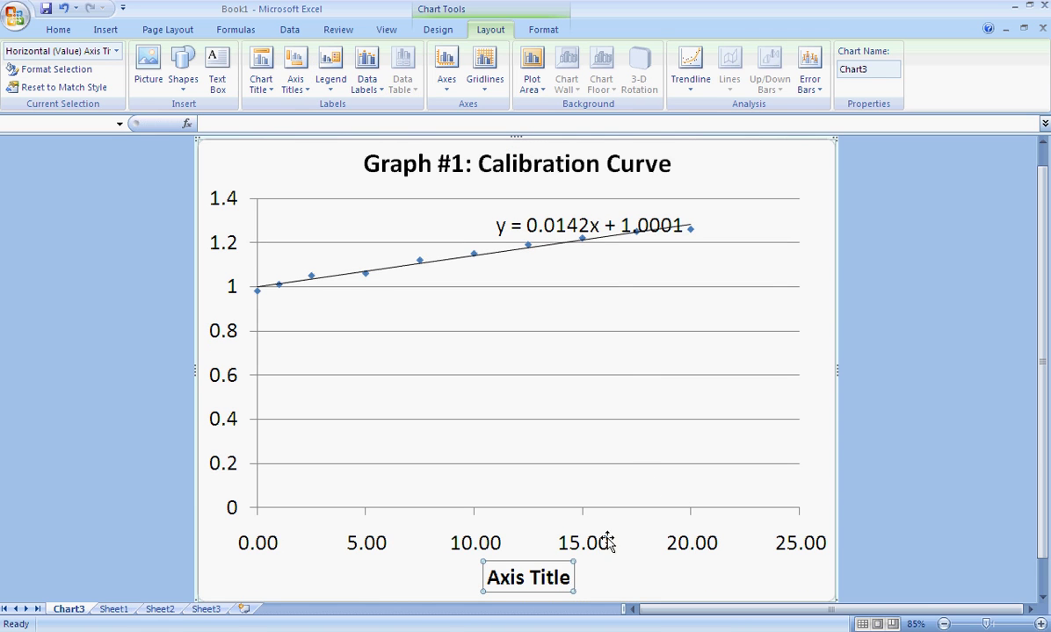
pyautogui.doubleClick(549, 578)
pyautogui.press('BackSpace')
pyautogui.press('BackSpace')
pyautogui.press('BackSpace')
pyautogui.press('BackSpace')
pyautogui.press('BackSpace')
pyautogui.press('BackSpace')
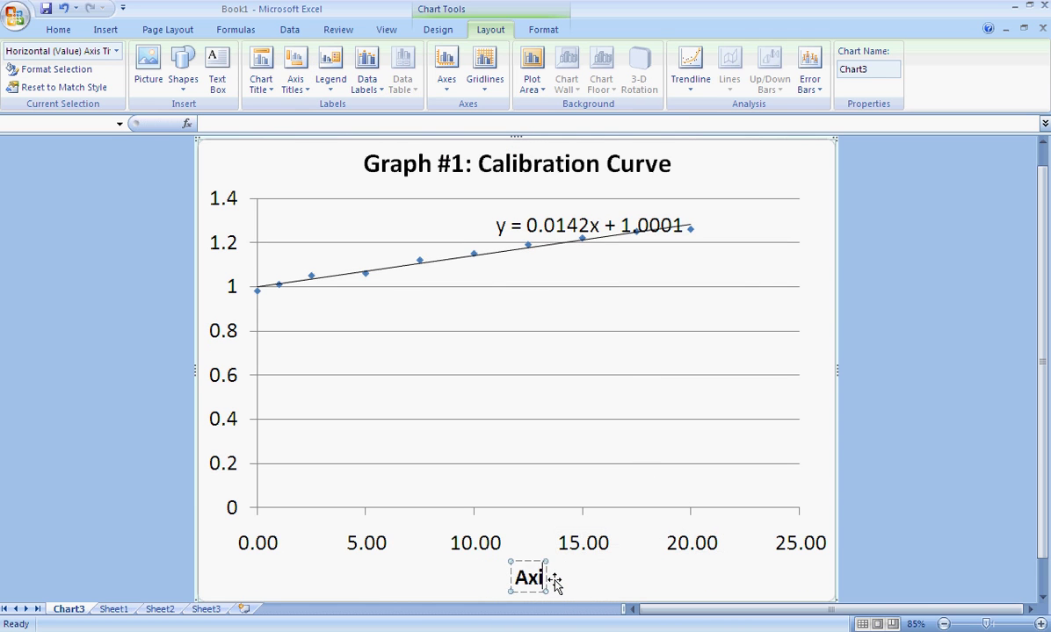
pyautogui.write('Percent')
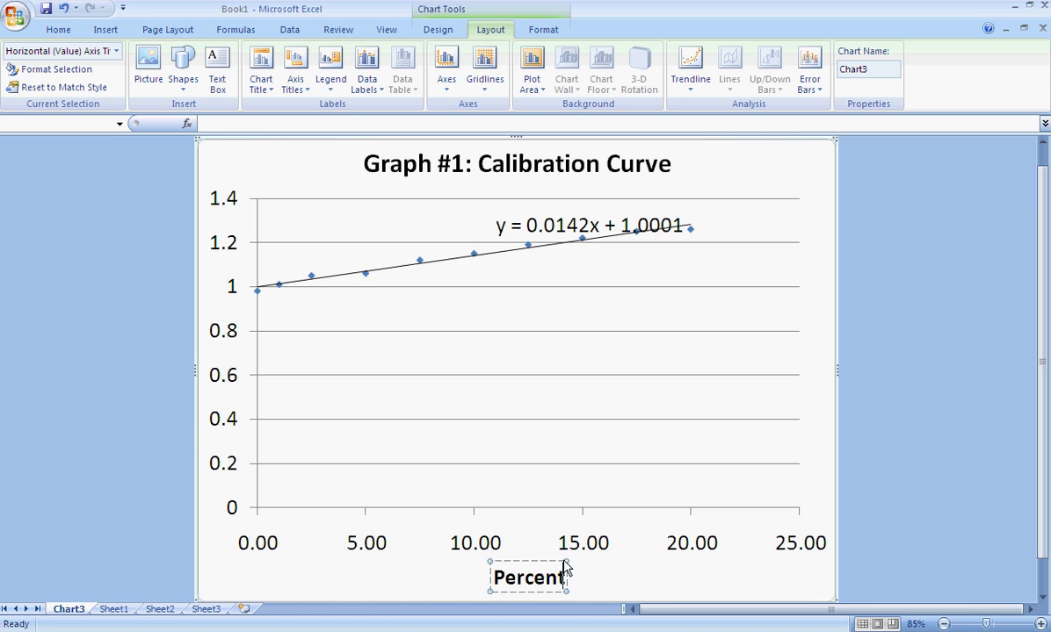
pyautogui.write(' Sugar (w/w)')
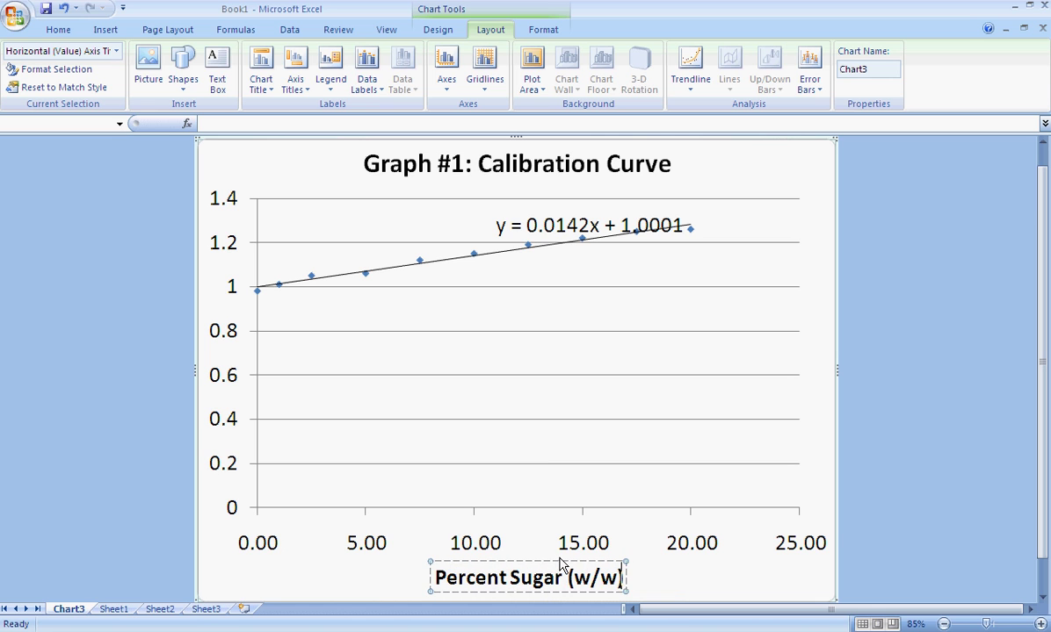
pyautogui.click(307, 92)
# Step: Add a rotated vertical axis title reading 'Density (g/cm^3)'
pyautogui.moveTo(404, 125)
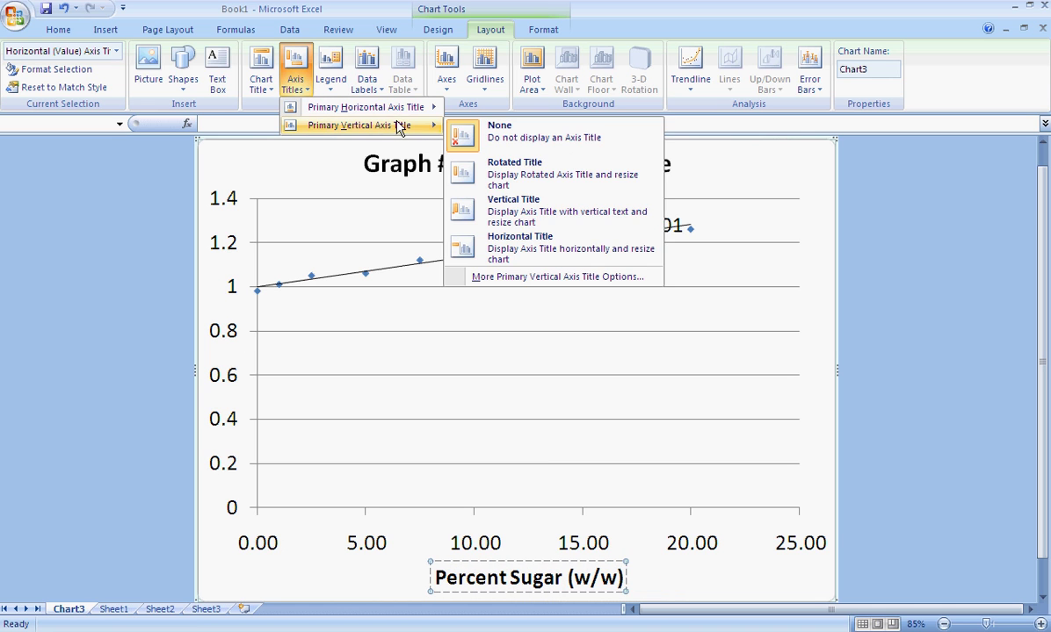
pyautogui.click(532, 177)
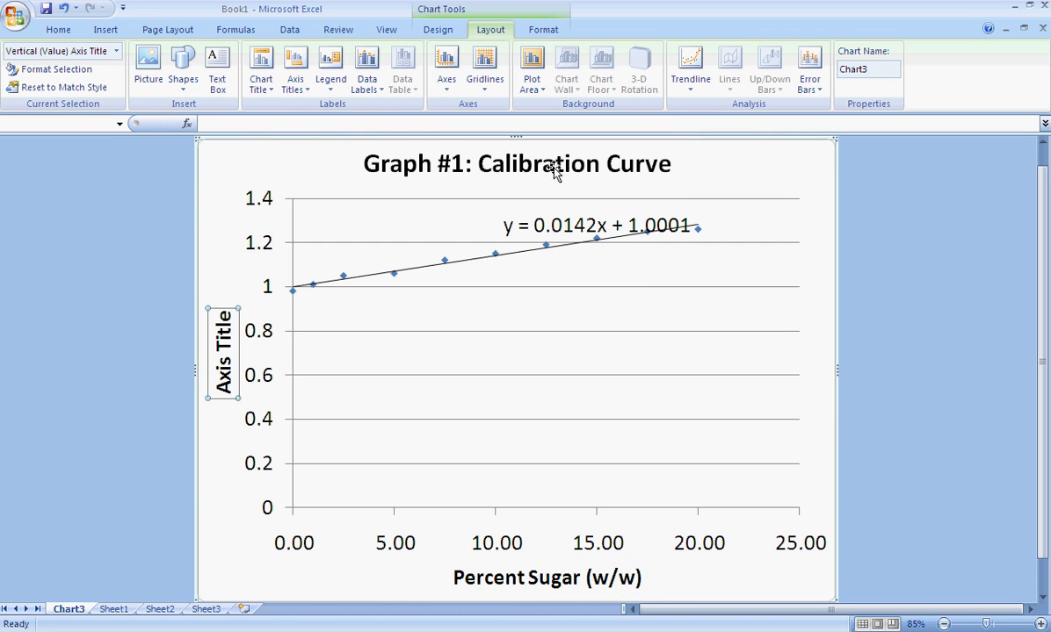
pyautogui.tripleClick(224, 356)
pyautogui.write('D')
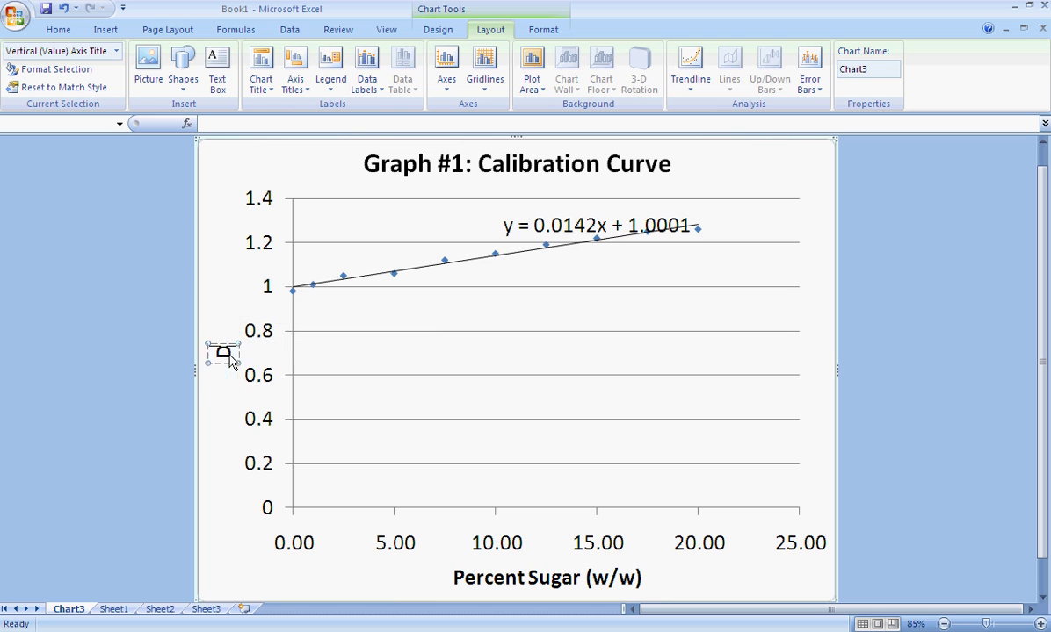
pyautogui.write('ensity (g/')
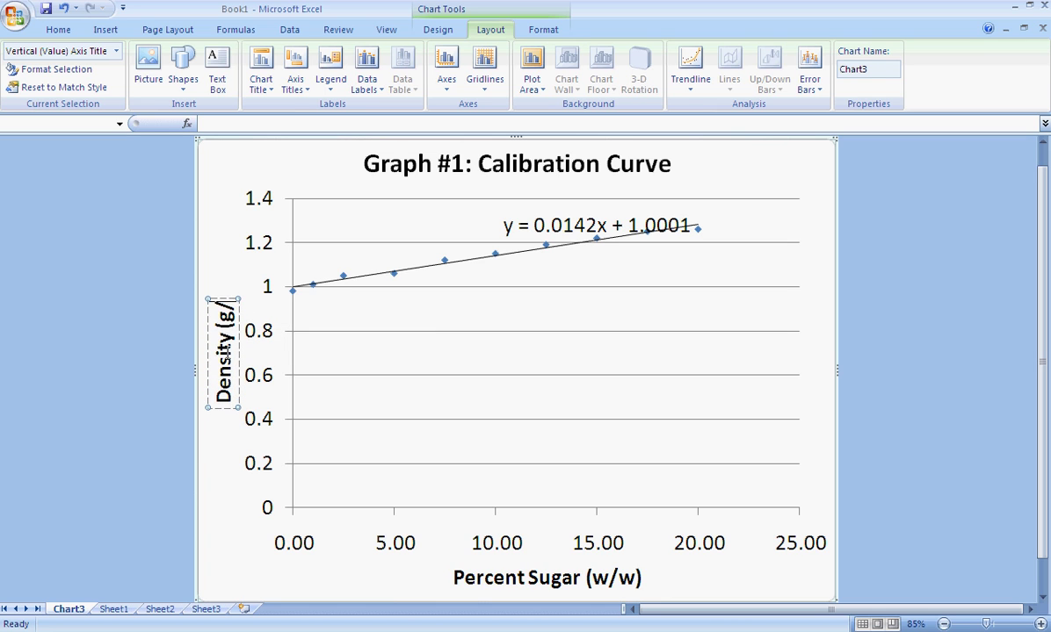
pyautogui.write('cm^3)')
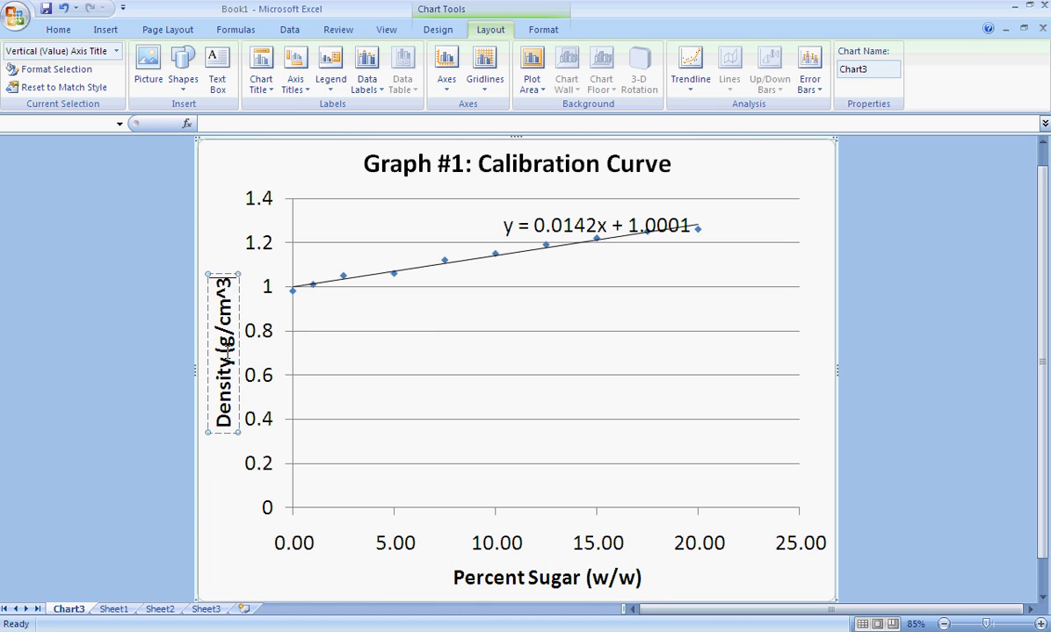
pyautogui.click(119, 290)
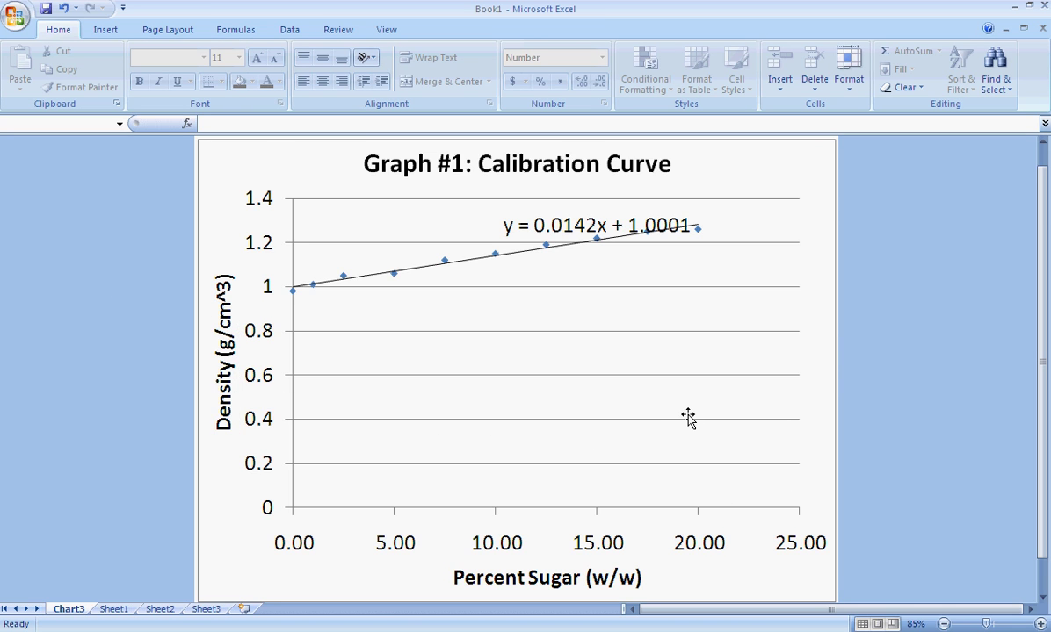
pyautogui.rightClick(831, 580)
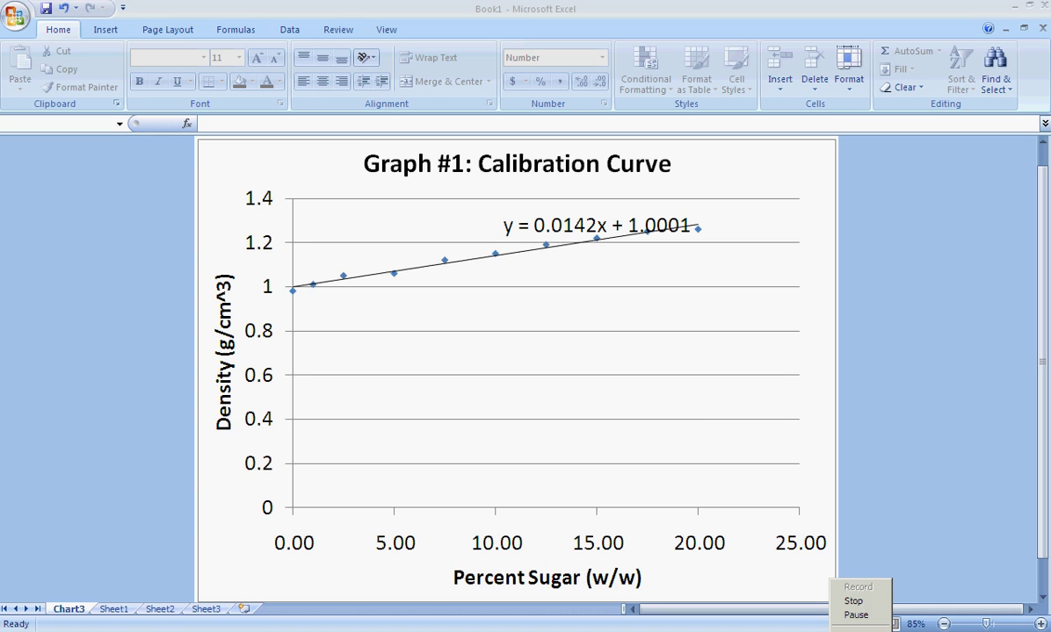